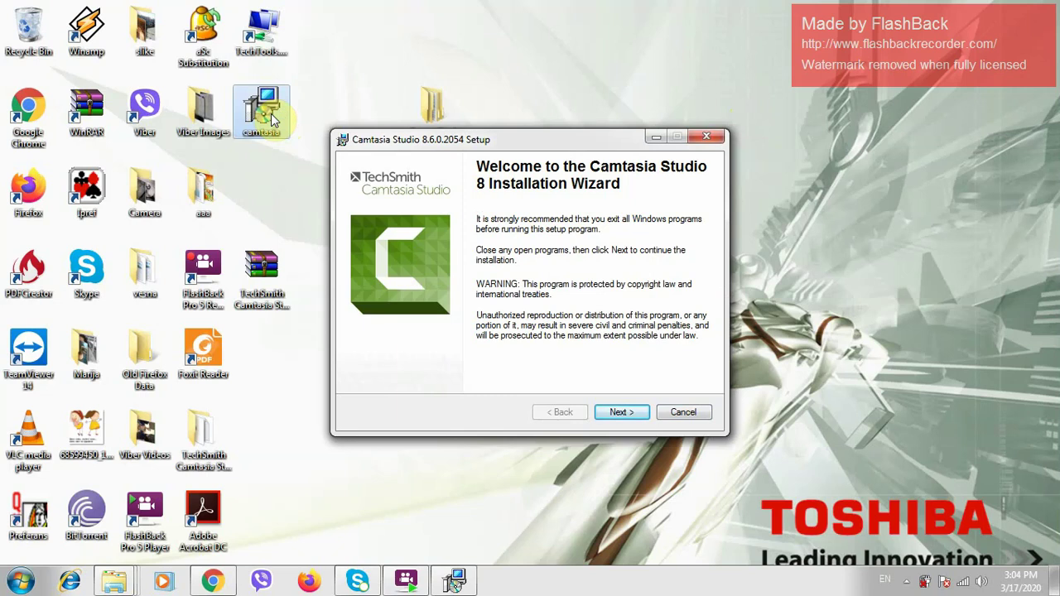
Accept the Camtasia Studio 8 license agreement in the installer and keep the Free trial installation type.
click(634, 416)
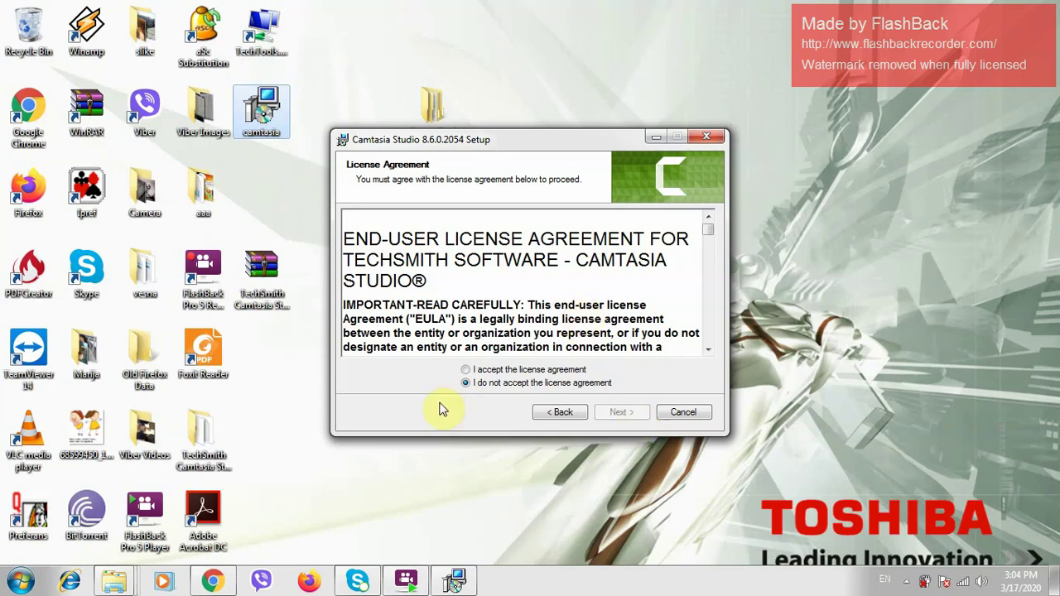
click(466, 370)
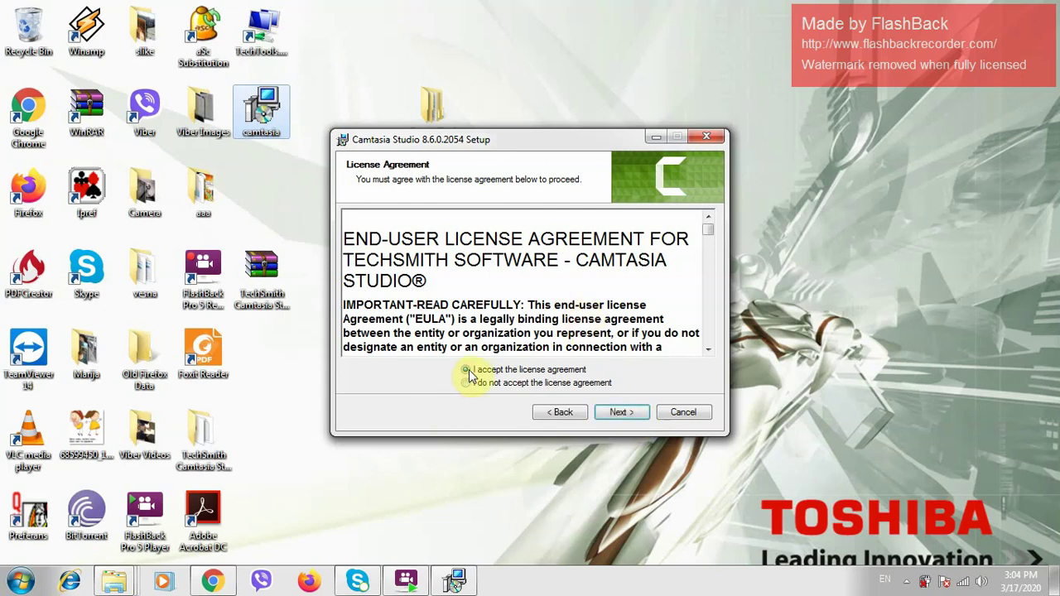
click(623, 414)
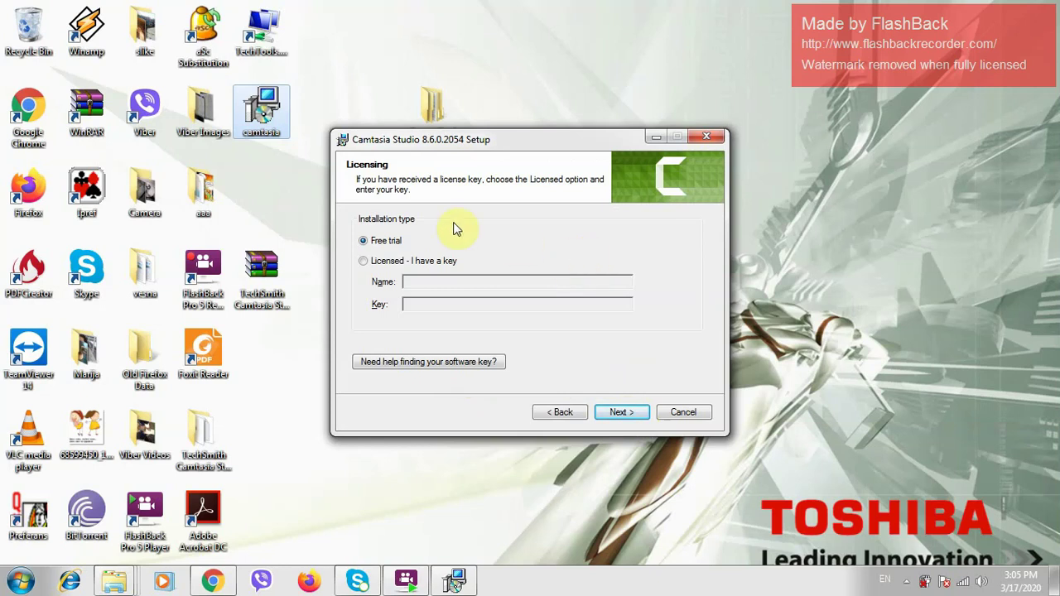
click(617, 418)
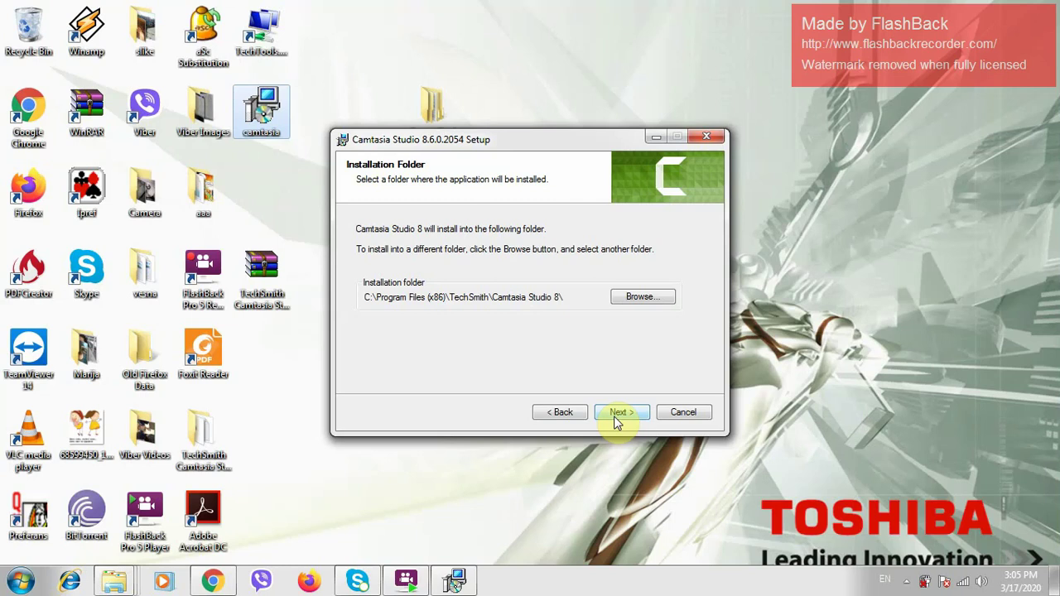
Install to the default folder with the PowerPoint add-in, desktop shortcut and Library assets, then finish setup and minimize the thank-you page.
click(620, 412)
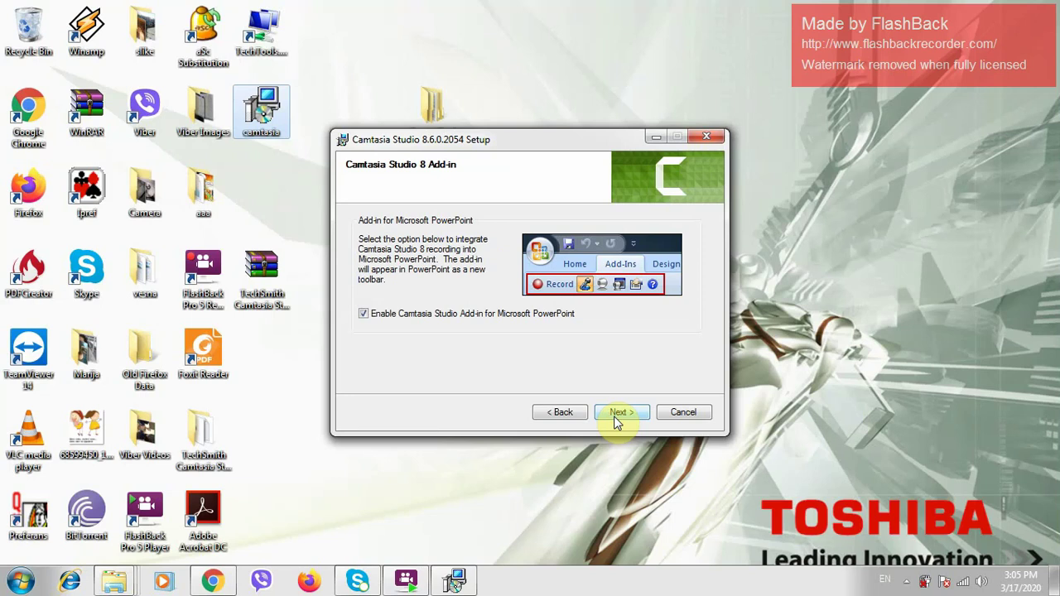
click(616, 418)
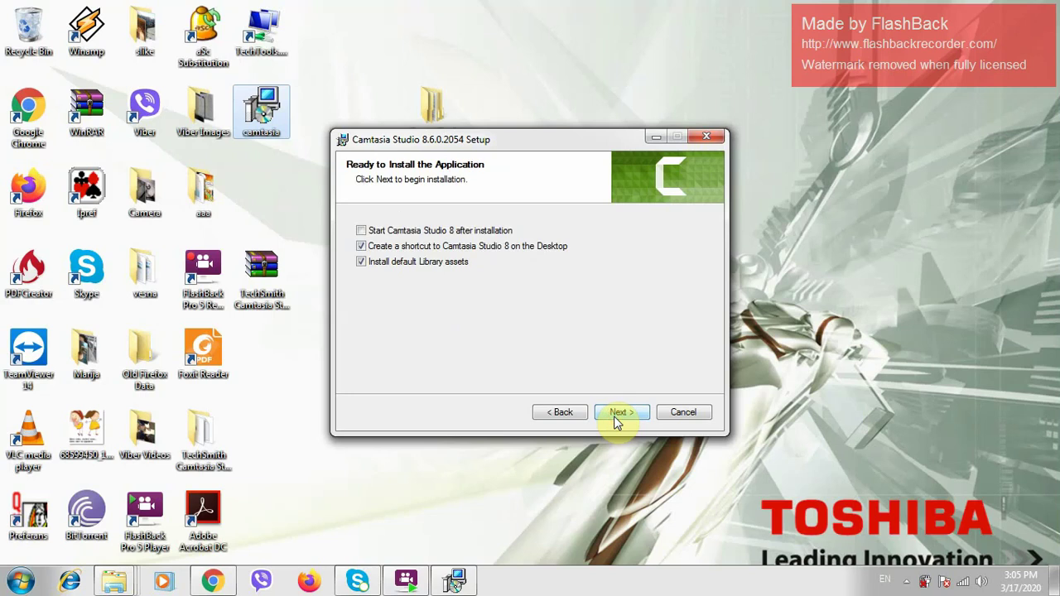
click(621, 413)
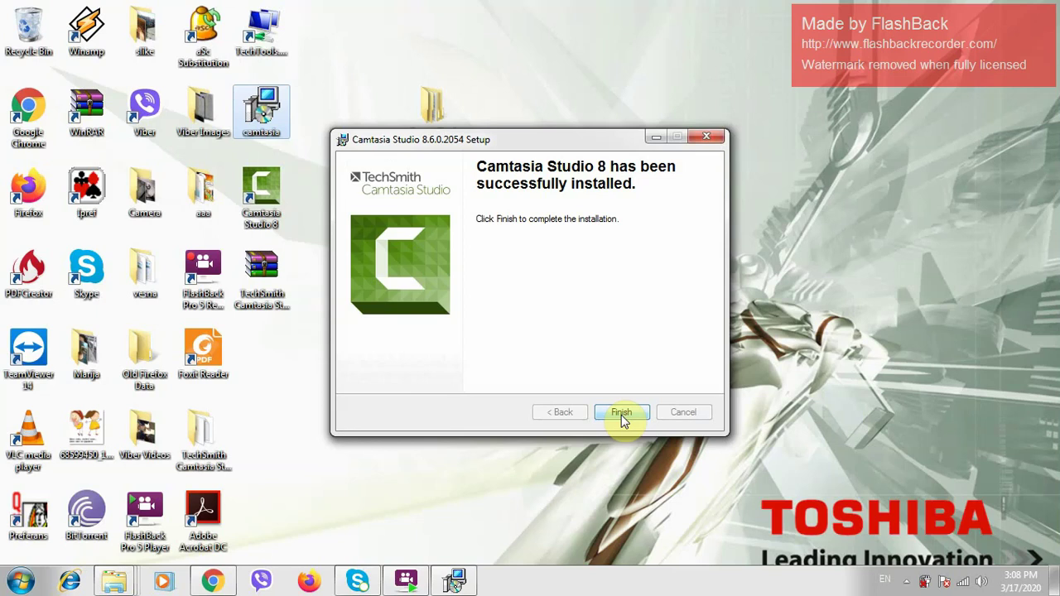
click(622, 412)
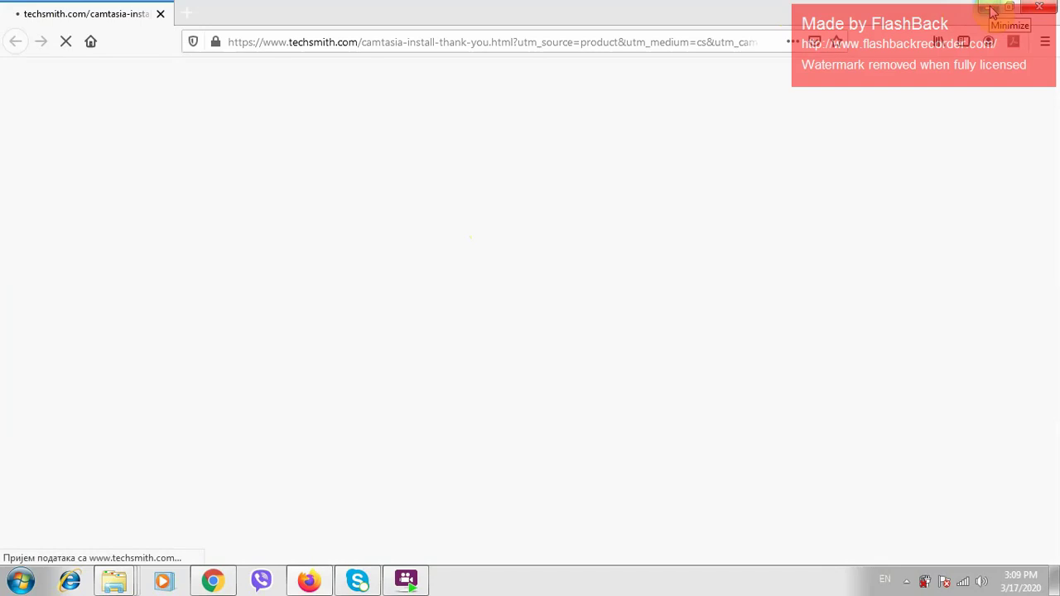
click(991, 10)
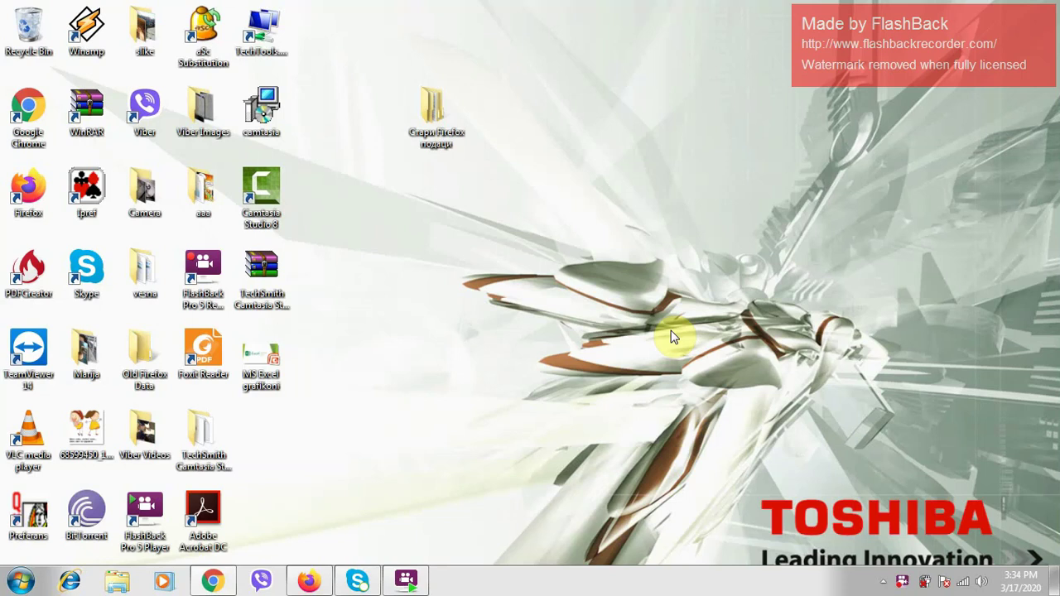
Launch Camtasia Studio 8 from the desktop in evaluation mode and close its welcome dialog.
click(269, 199)
click(269, 199)
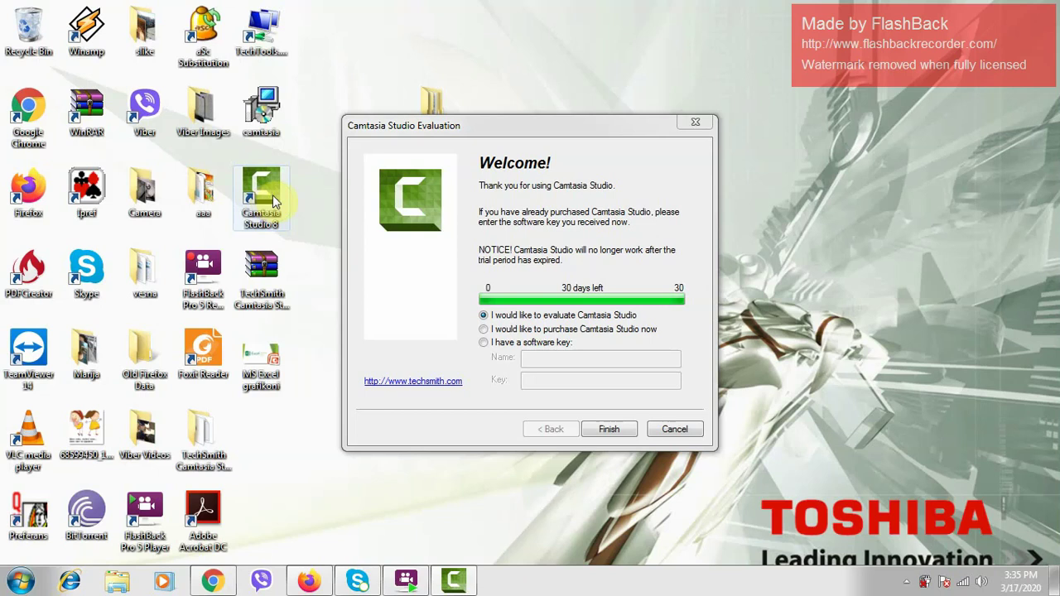
click(611, 429)
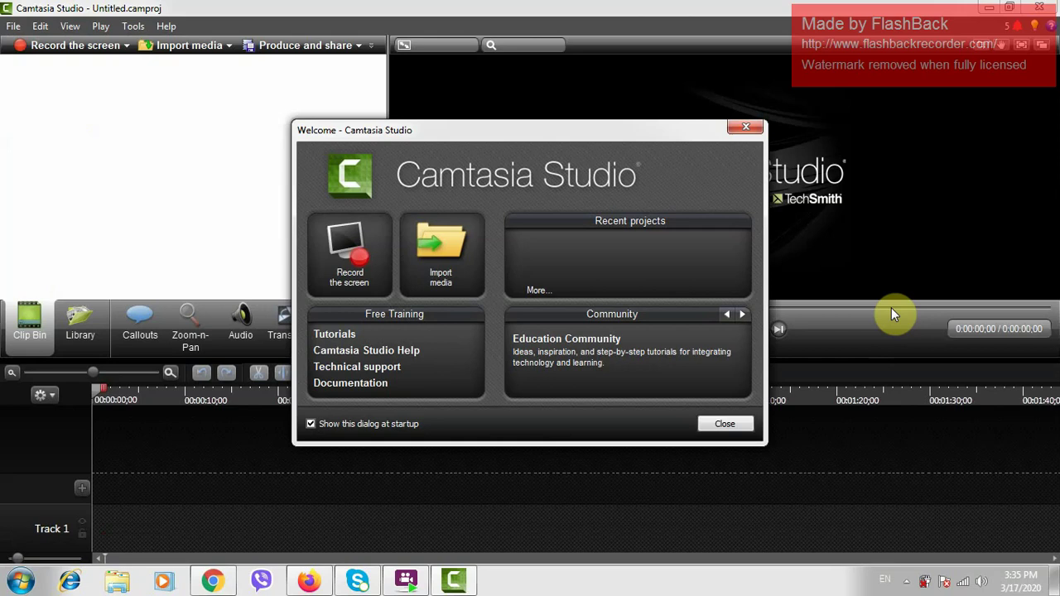
click(720, 425)
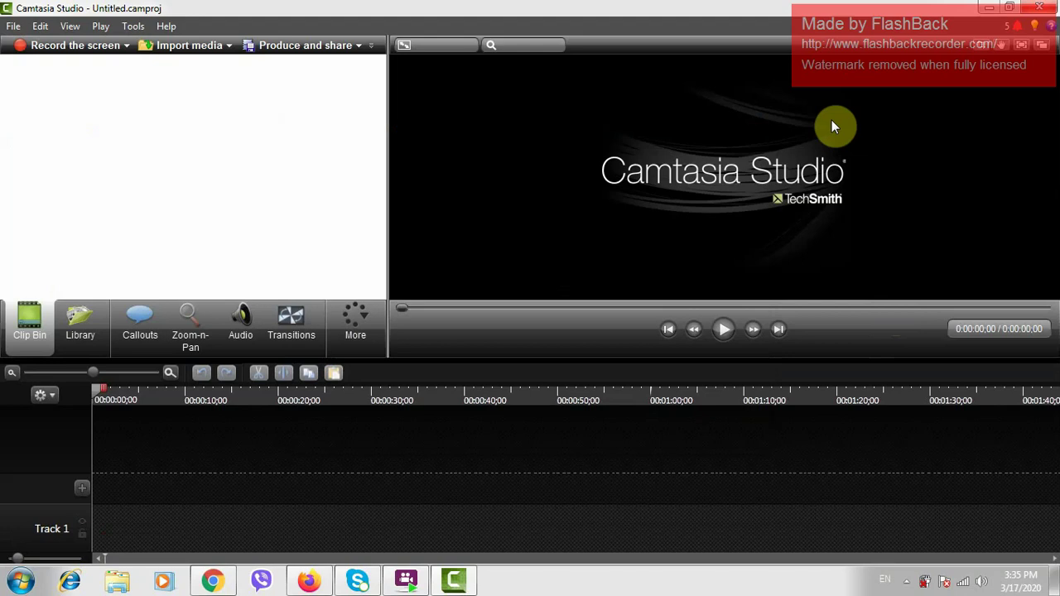
Start a full-screen recording with audio on, and open the MS Excel grafikoni presentation, dismissing the add-in welcome message.
click(84, 47)
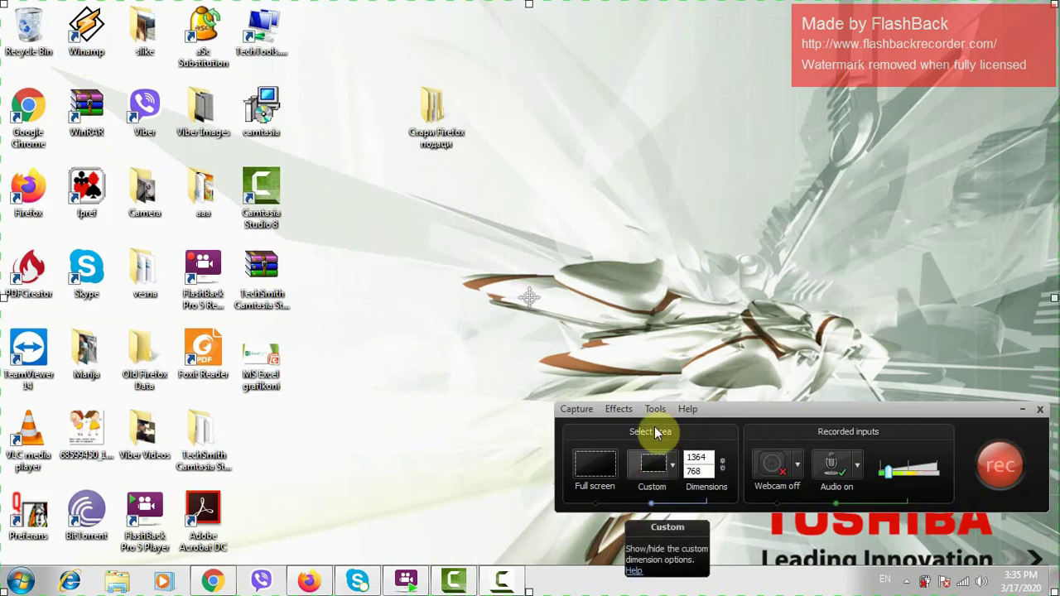
click(593, 462)
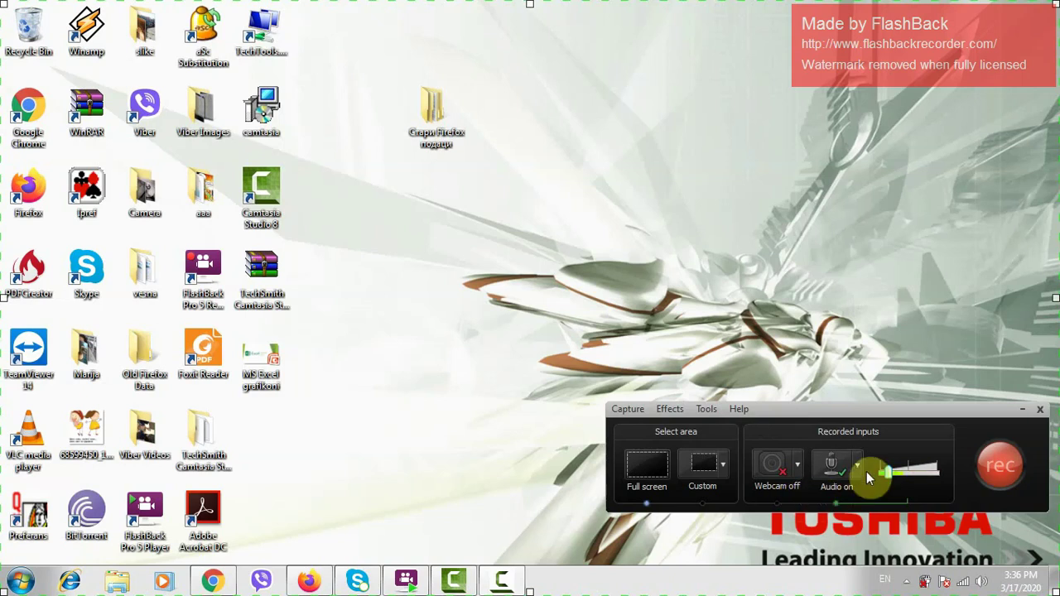
click(1002, 468)
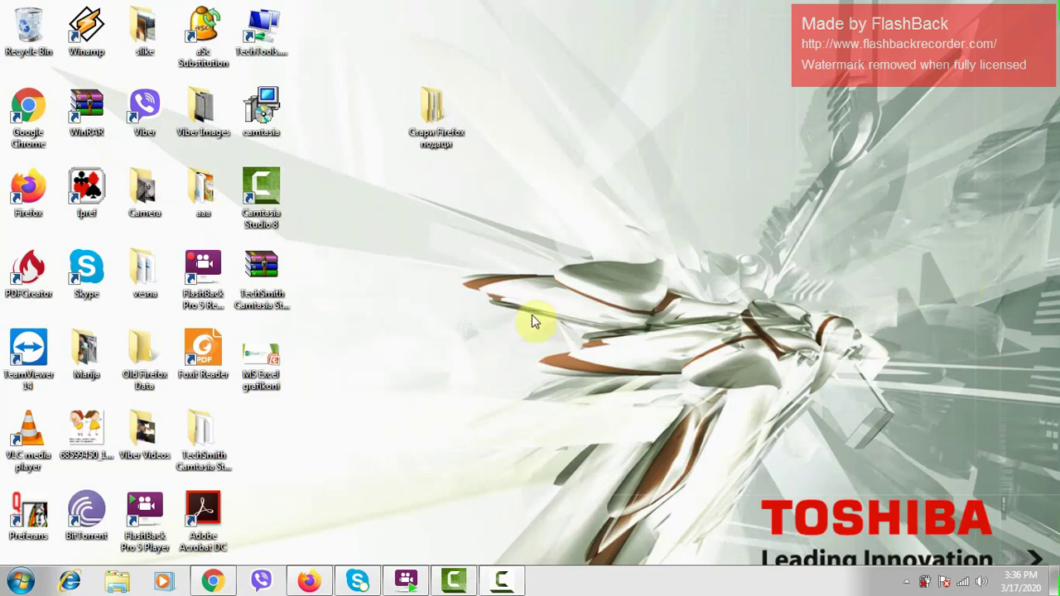
double_click(263, 368)
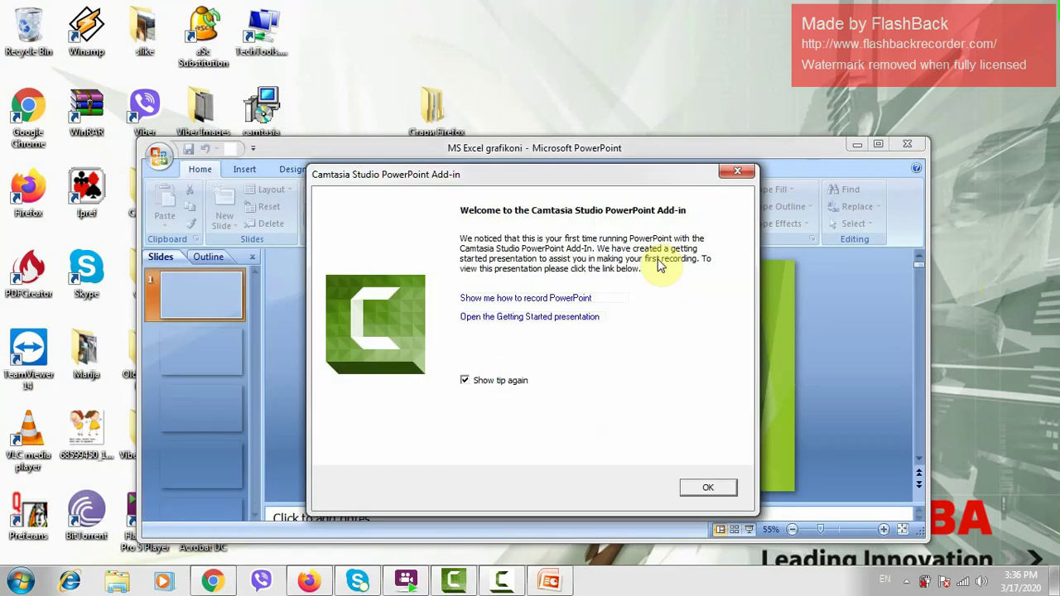
click(706, 490)
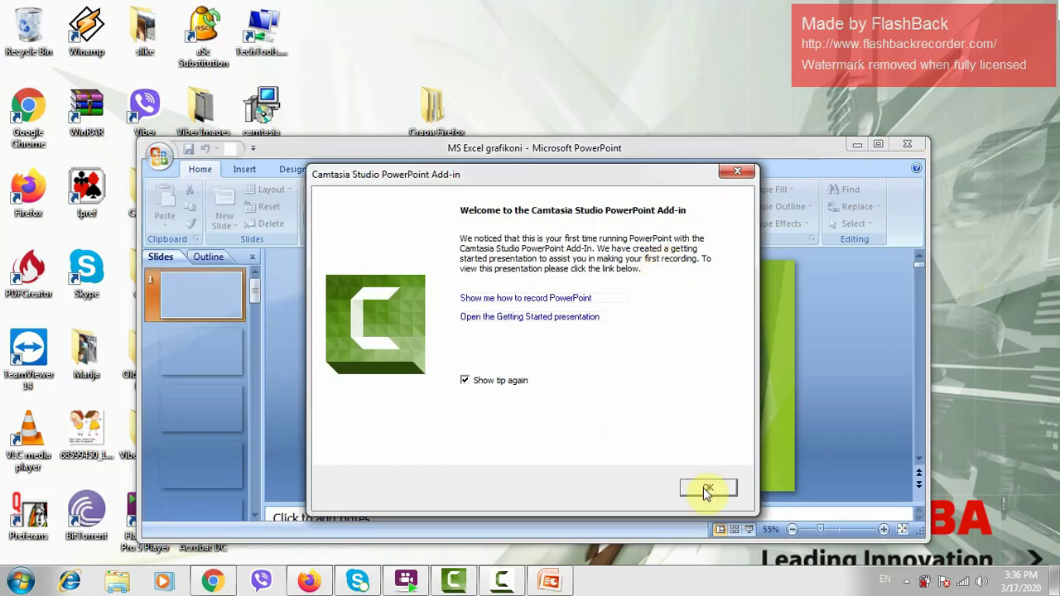
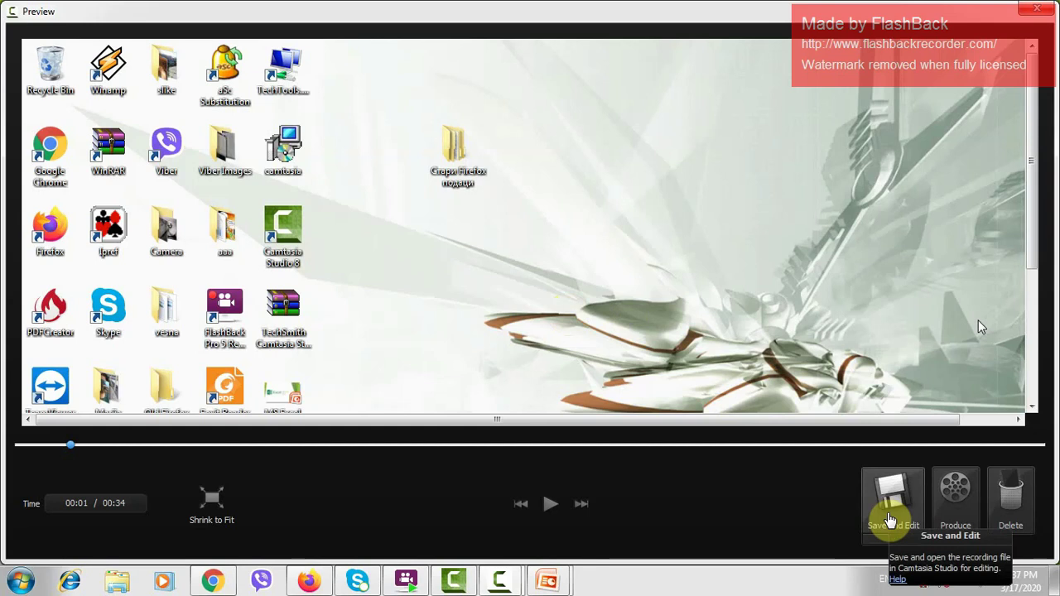
Save the recording as capture-2 in the Camtasia Studio folder and open it for editing.
click(891, 519)
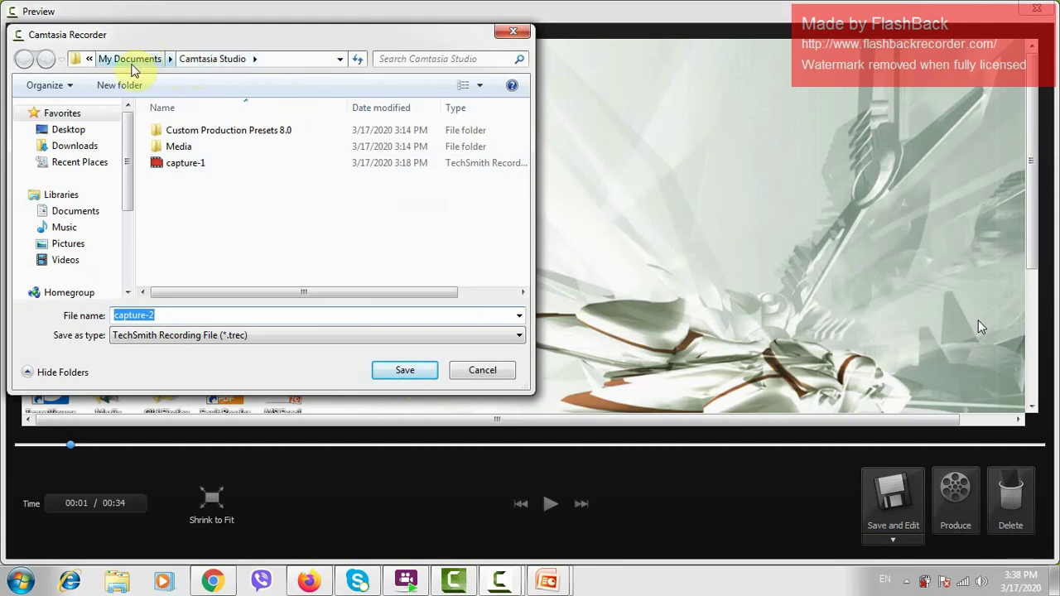
click(409, 370)
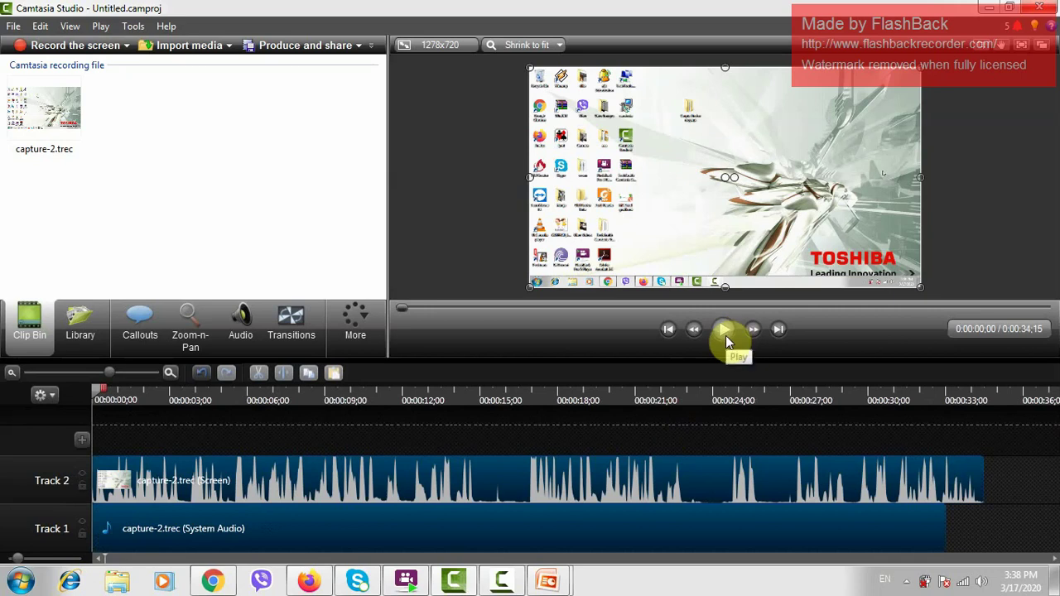
Try shifting the capture-2 screen clip slightly later on Track 2, and undo the move.
click(671, 476)
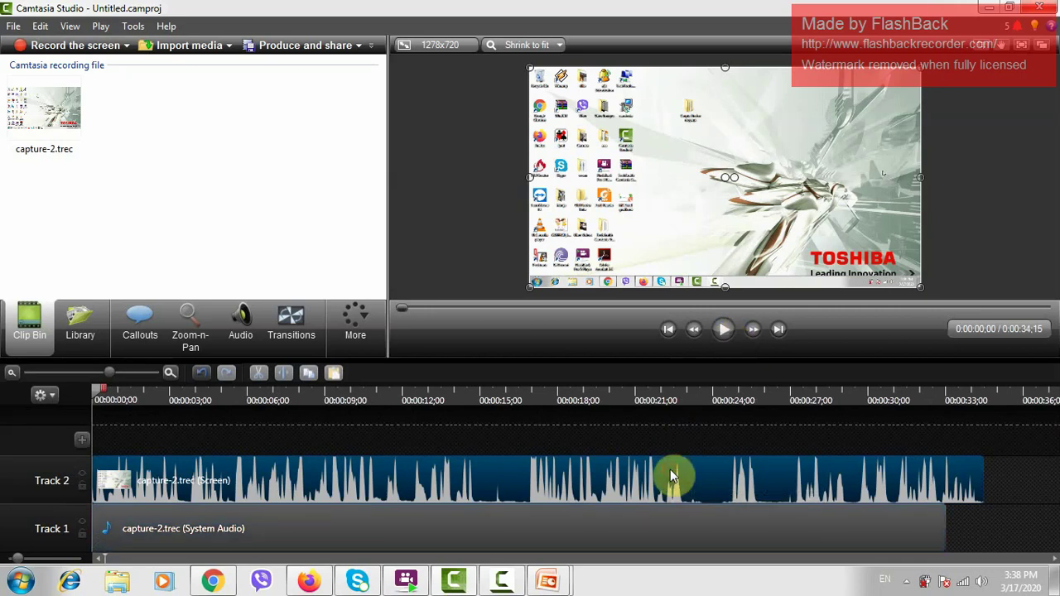
drag(671, 476, 699, 484)
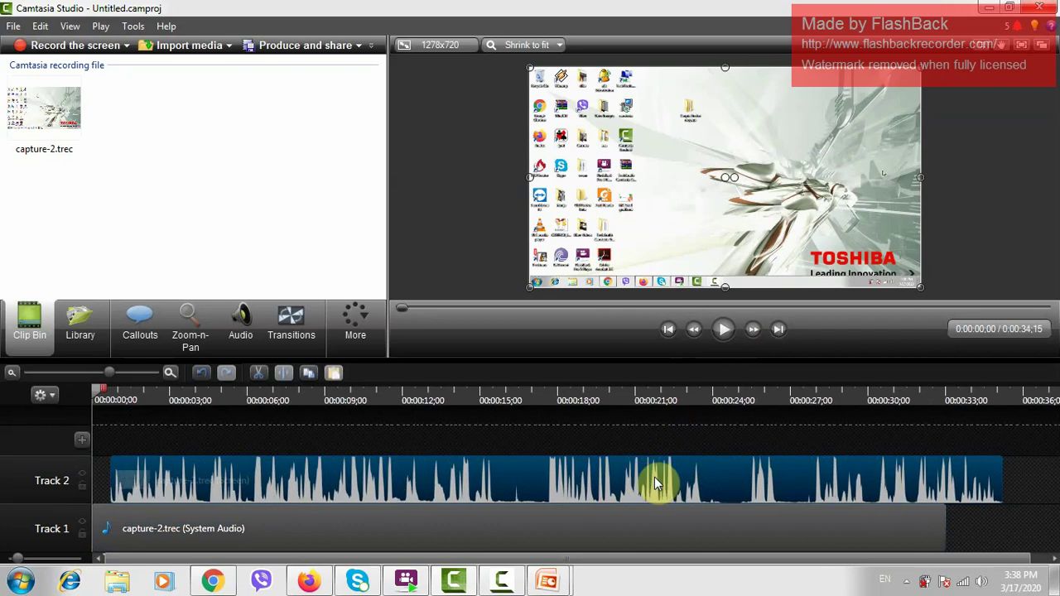
key(ctrl+z)
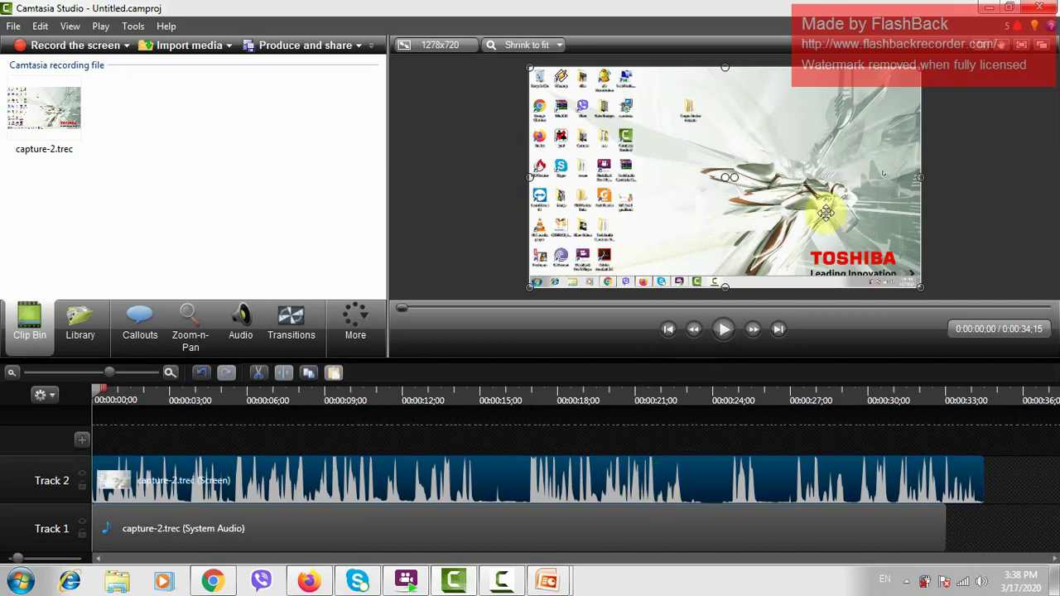
Return to the MS Excel grafikoni slide show and advance through its opening slides while recording.
click(992, 8)
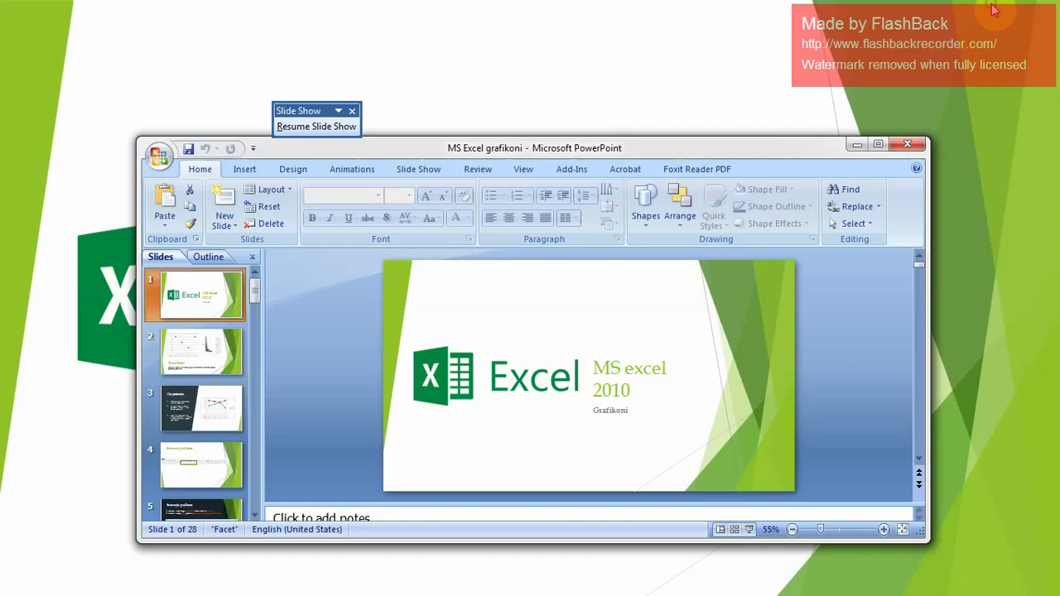
click(859, 149)
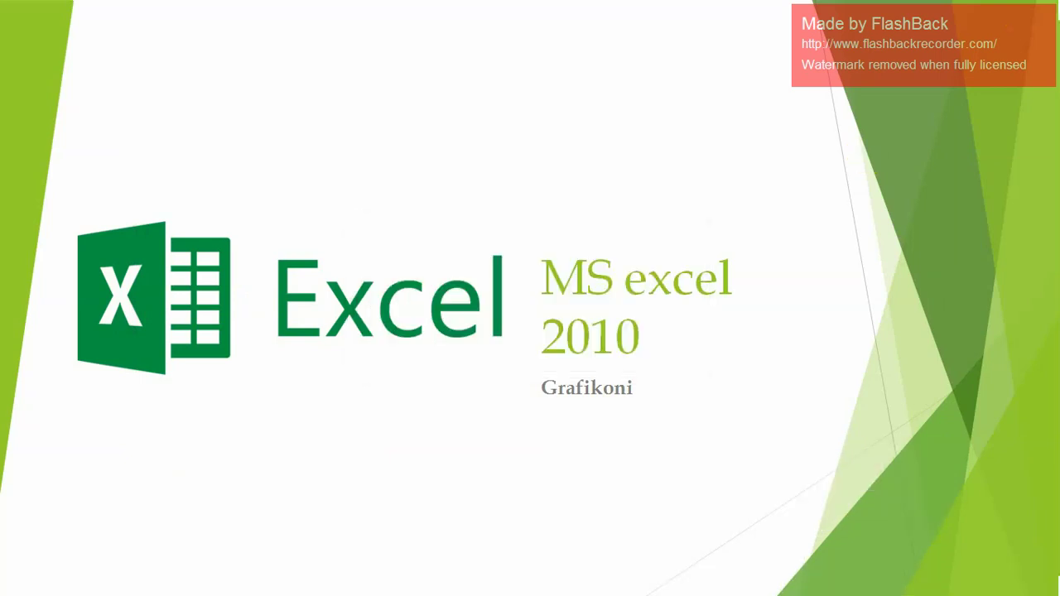
key(Right)
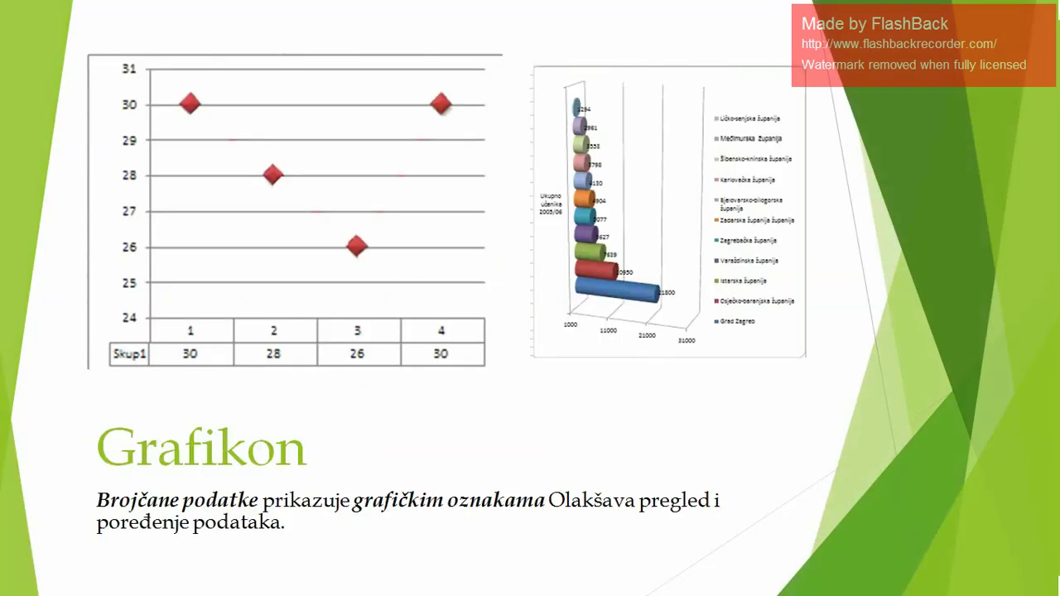
key(Right)
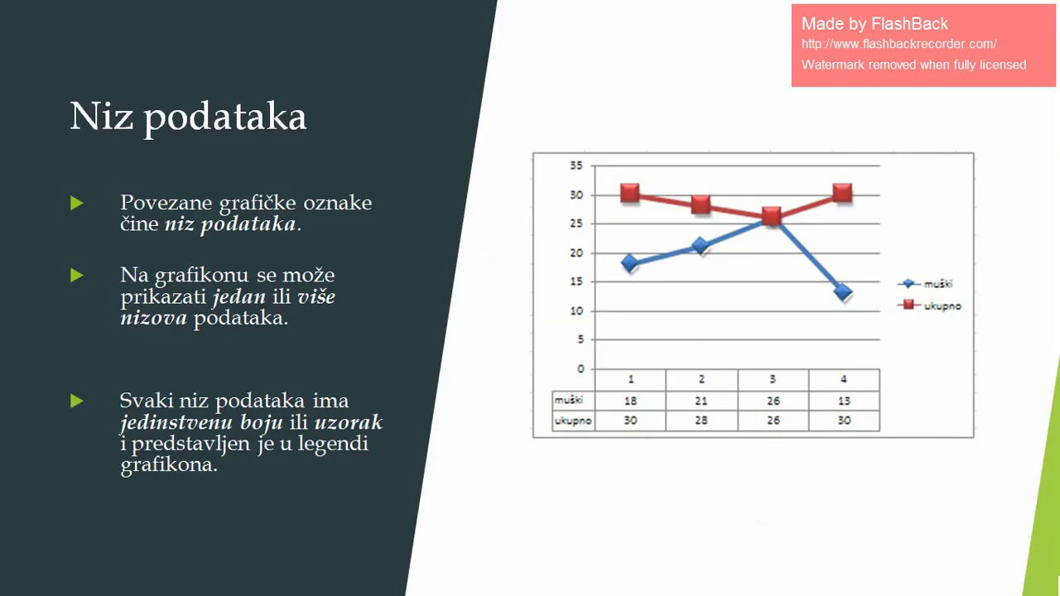
key(Right)
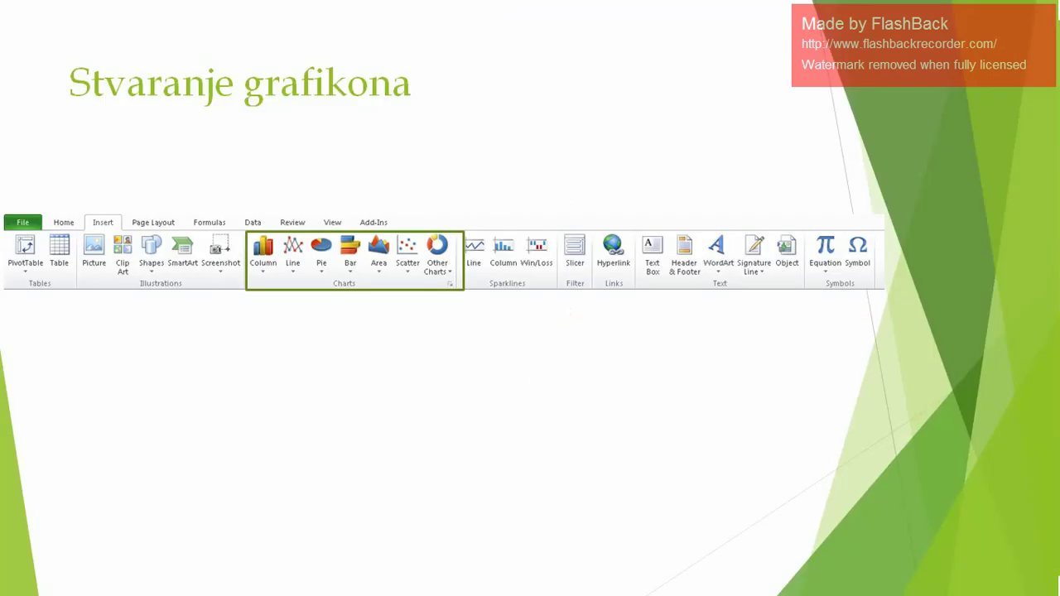
key(Right)
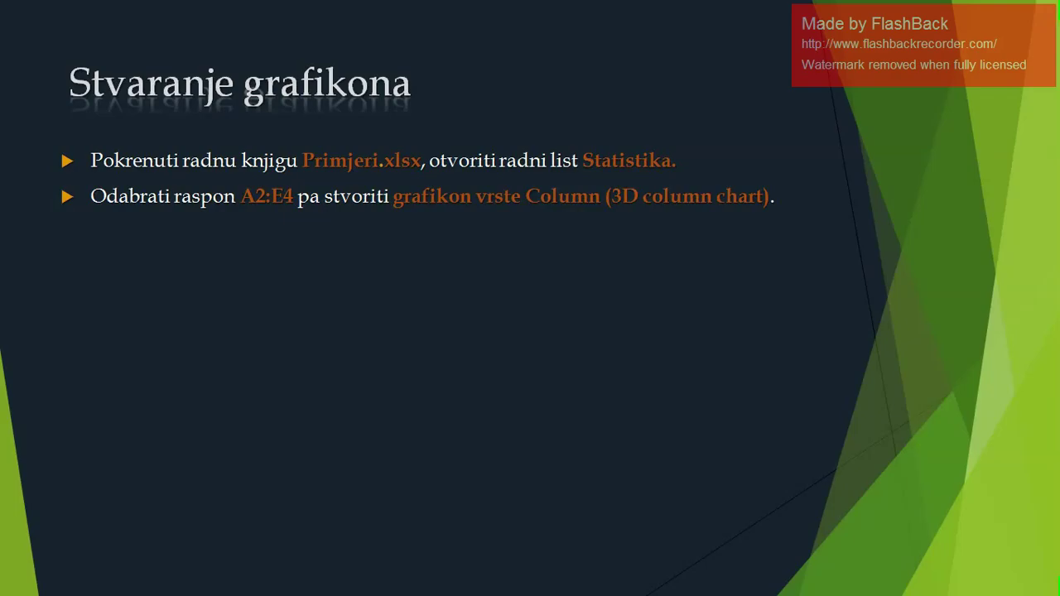
key(Right)
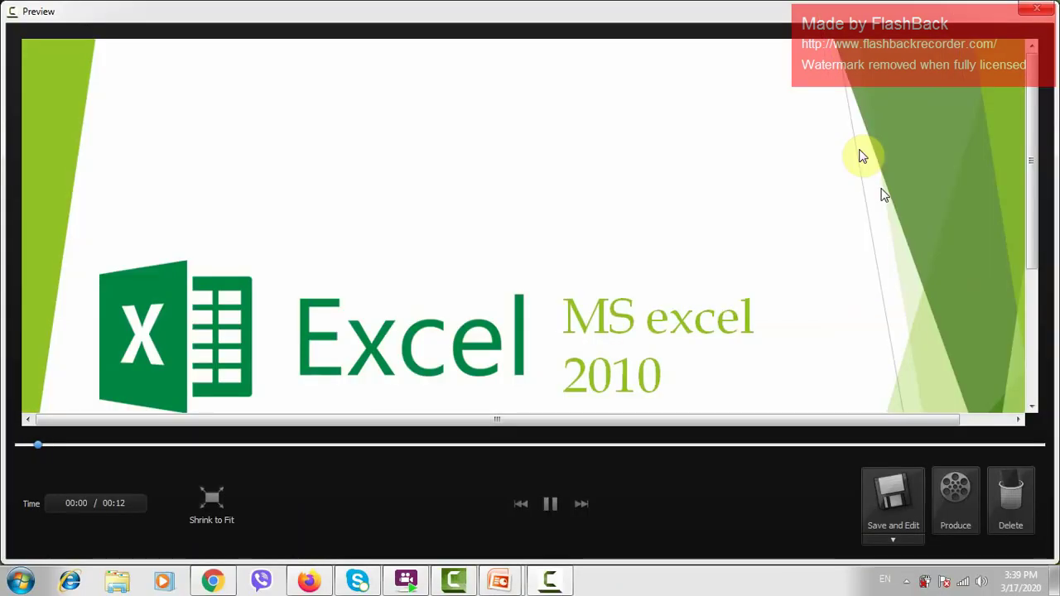
Pause the recording preview, save the recording as capture-3 and open it for editing.
click(547, 503)
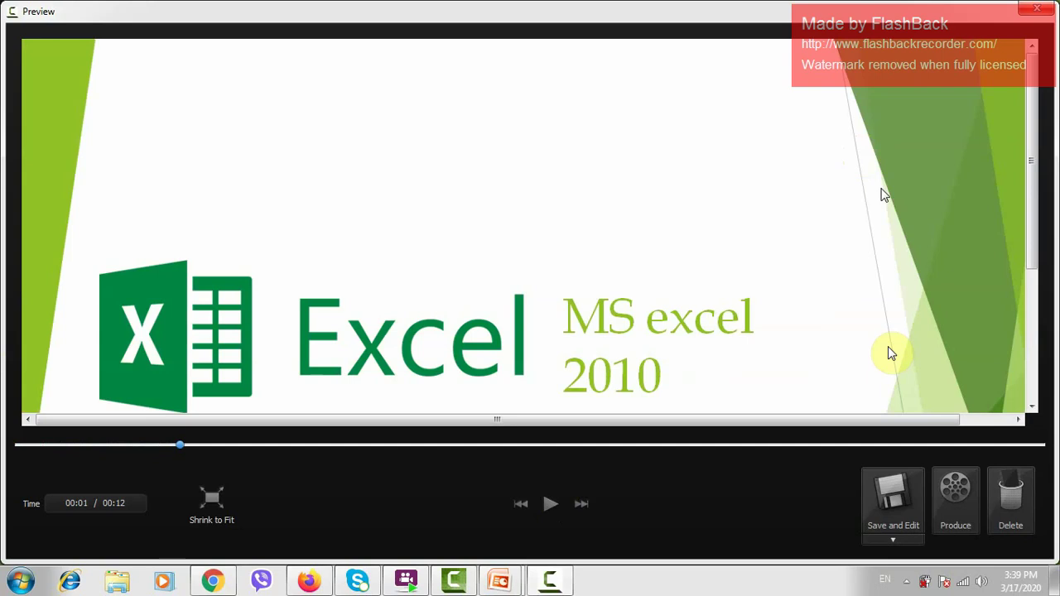
click(901, 493)
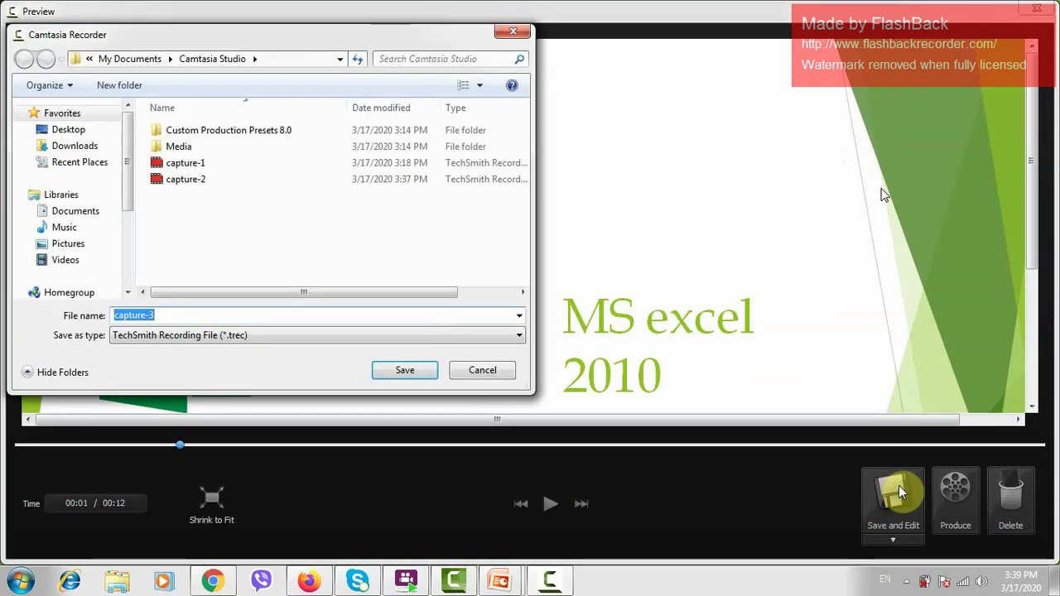
click(409, 373)
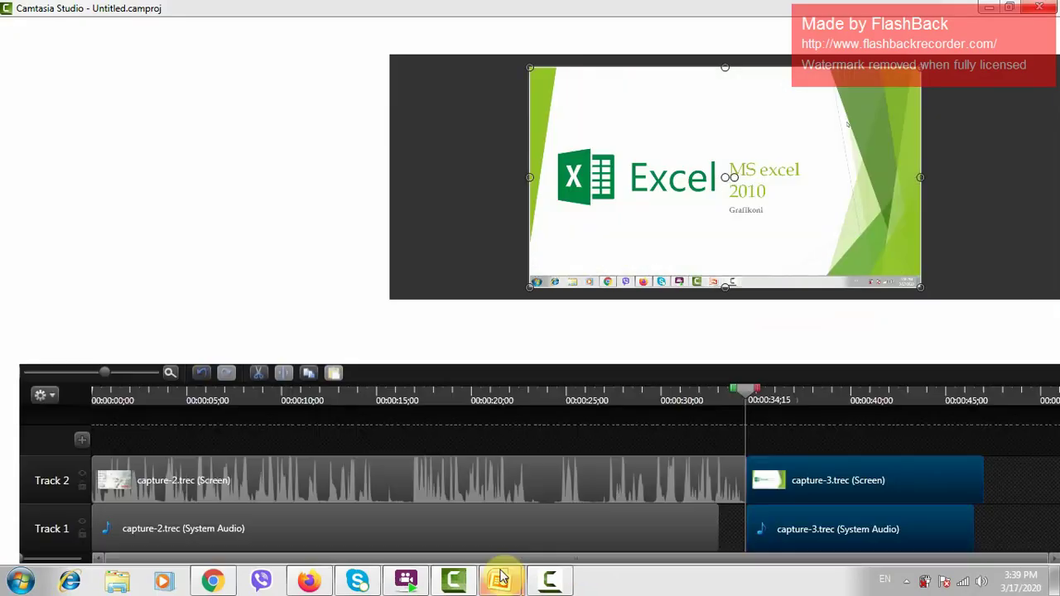
Start producing the timeline as a video with the MP4 only (up to 720p) preset.
mouse_move(498, 563)
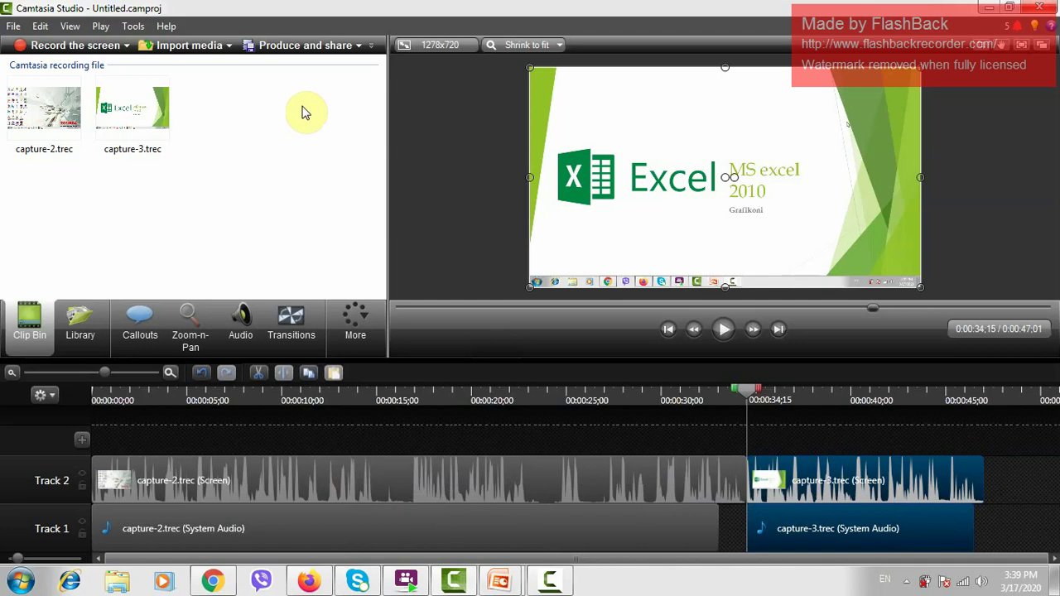
click(313, 52)
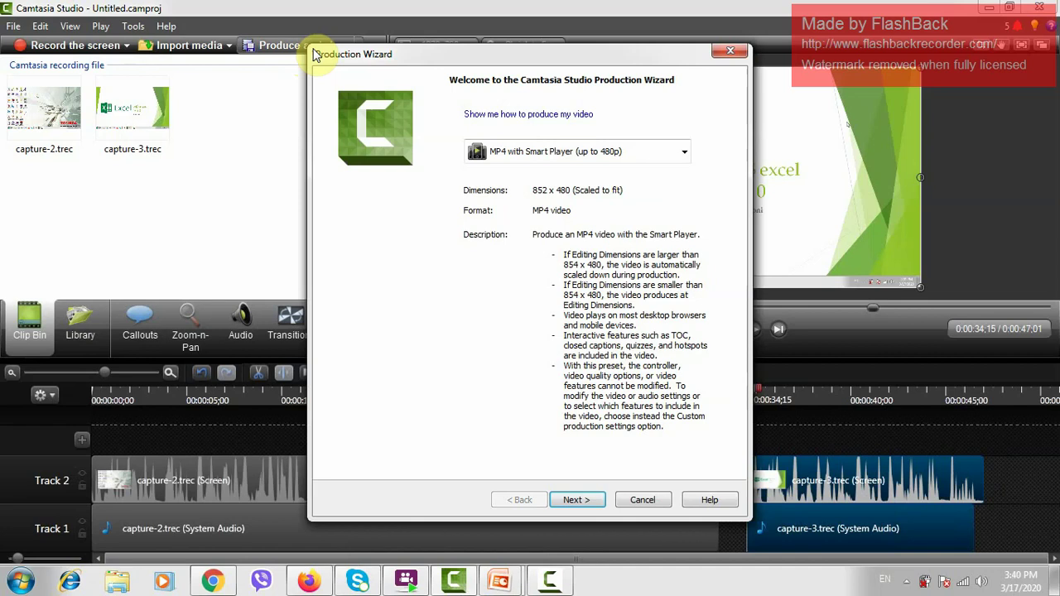
click(680, 152)
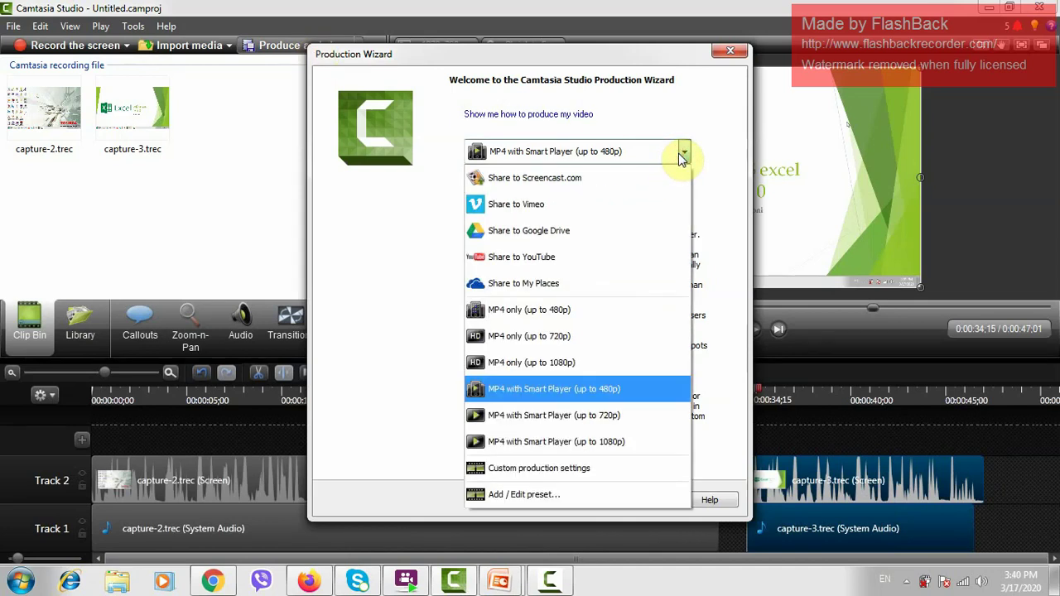
click(582, 346)
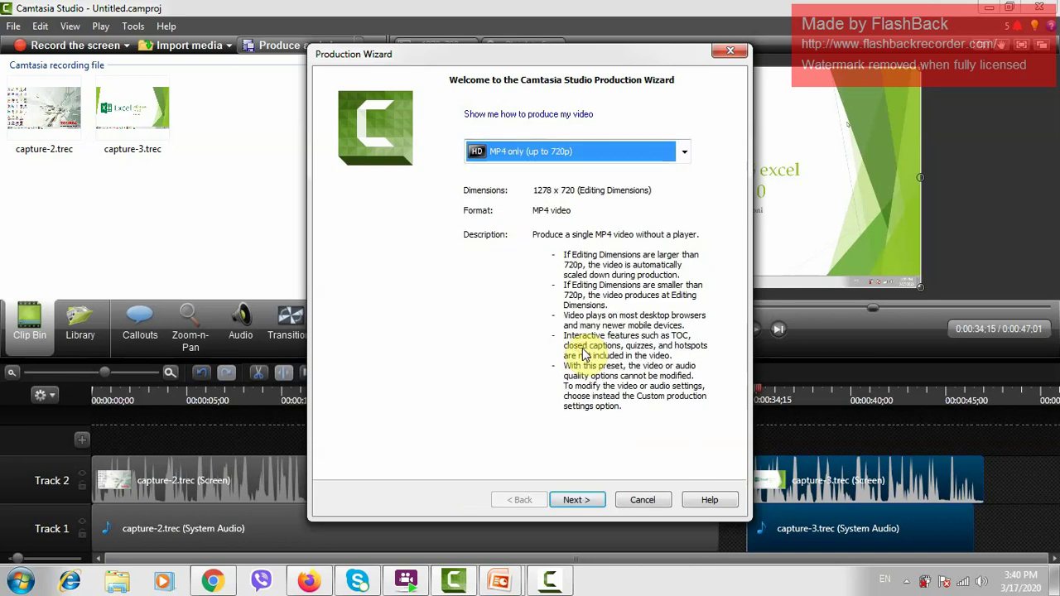
click(572, 506)
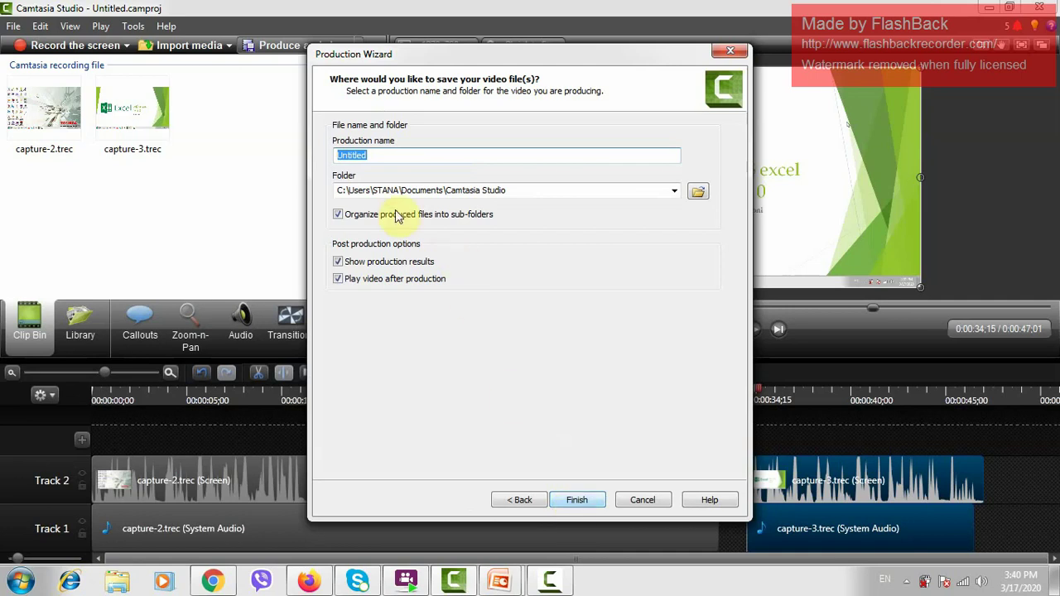
Set the production's save location to the Desktop and name the MP4 file vjezba.
click(437, 192)
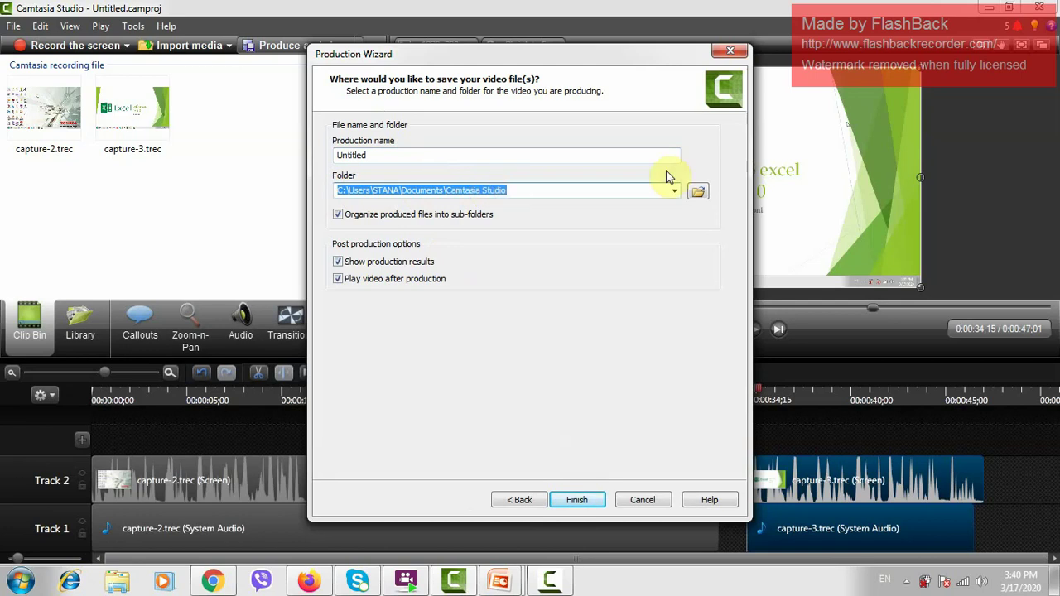
click(696, 192)
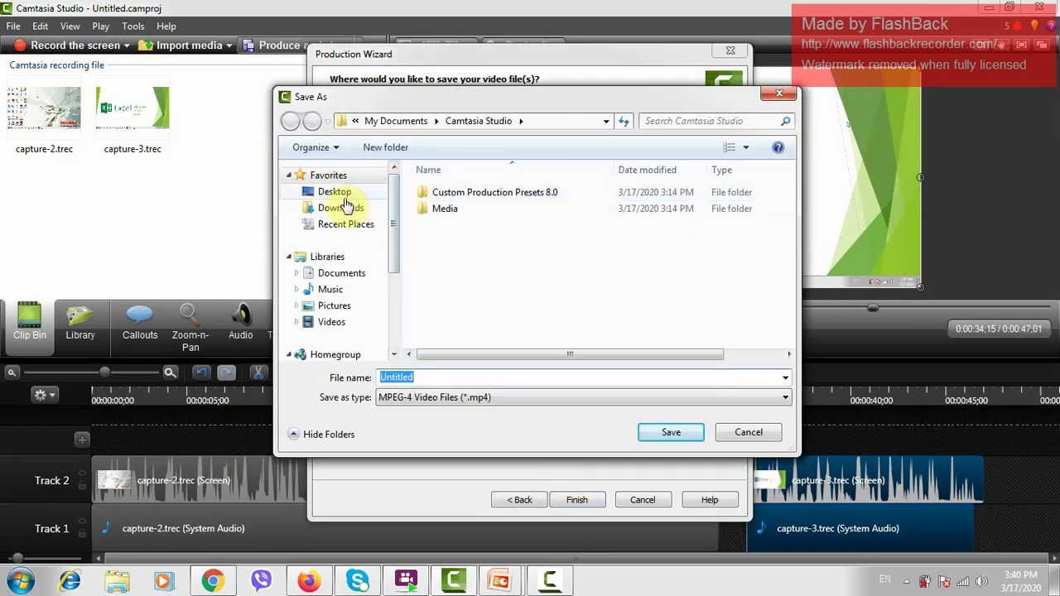
click(333, 193)
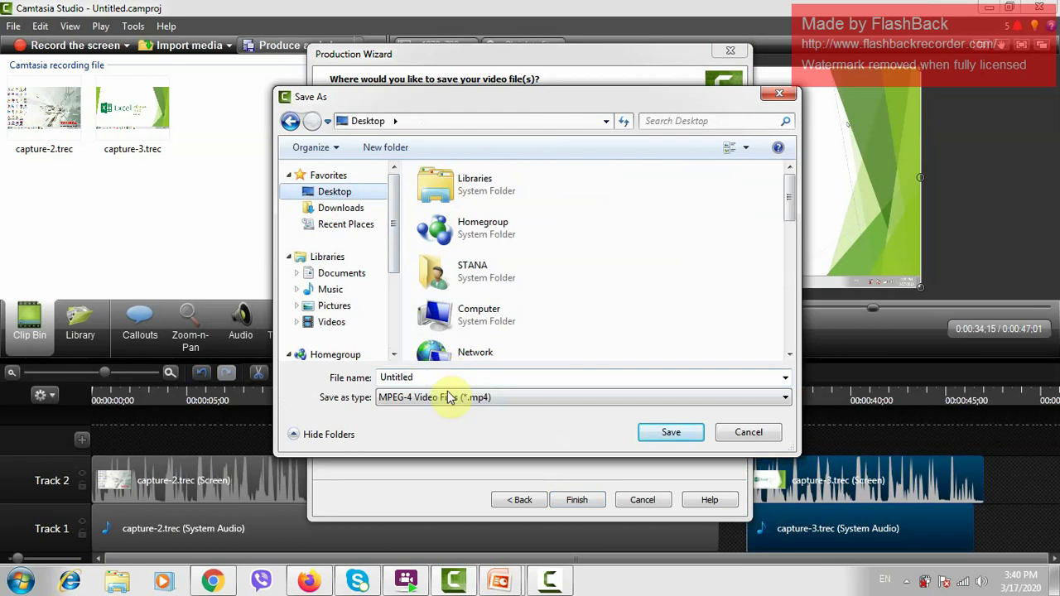
double_click(447, 377)
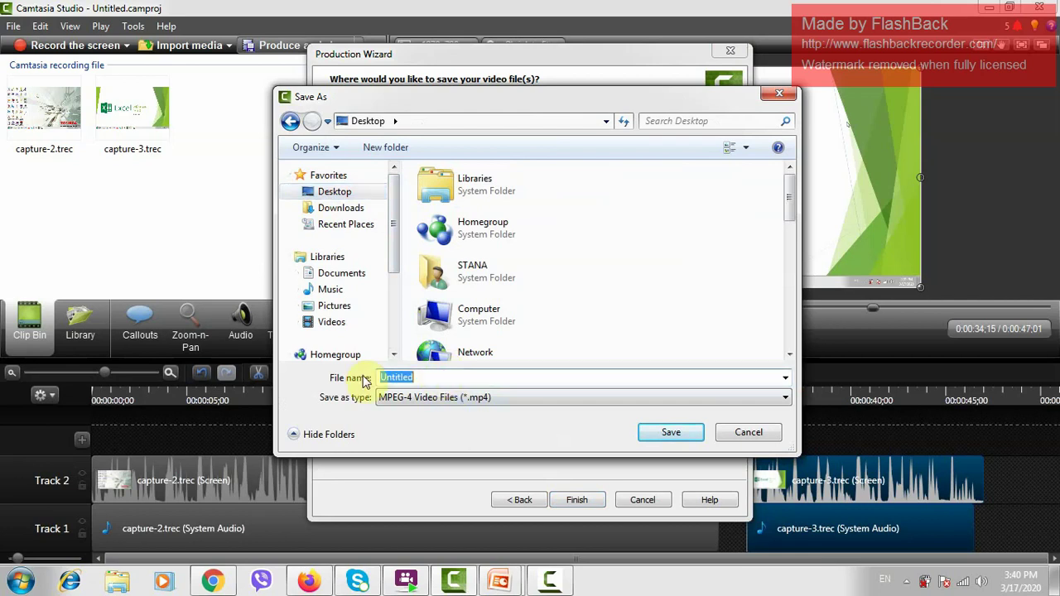
text(vje)
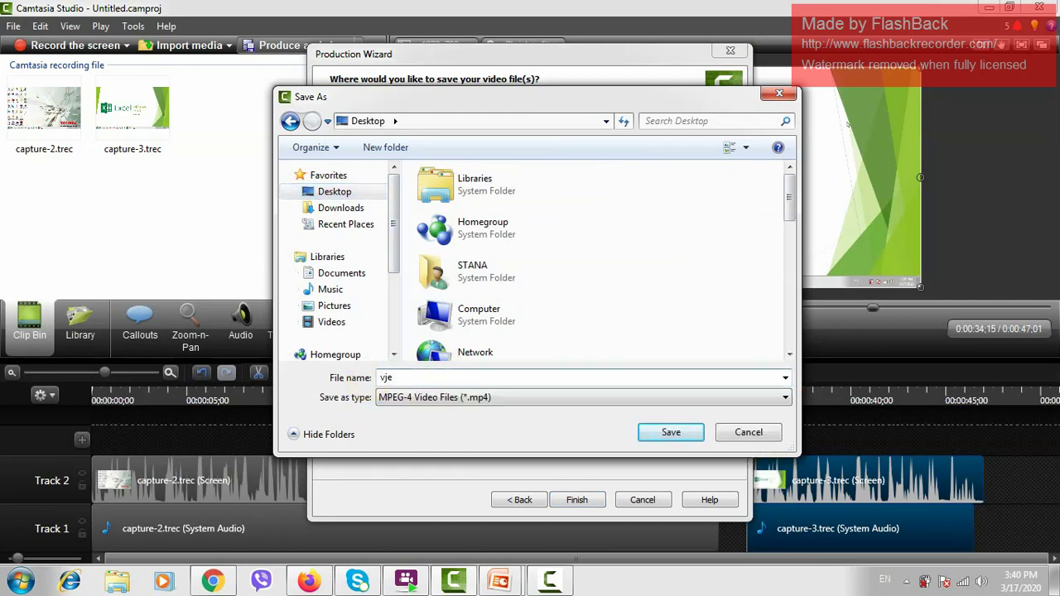
text(zba)
click(669, 437)
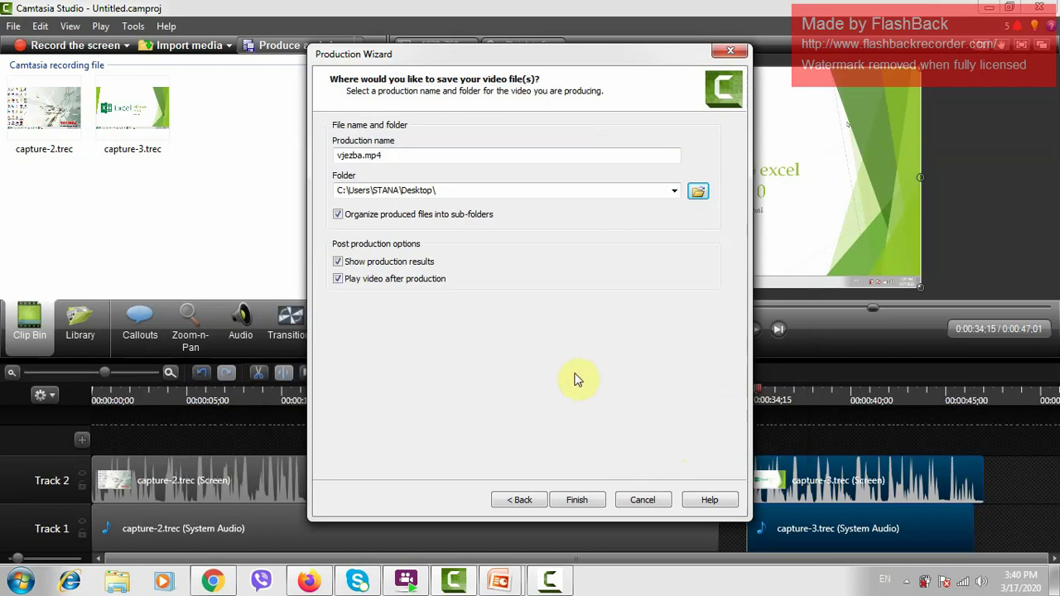
Produce the video and agree to overwrite the existing vjezba.mp4.
click(577, 500)
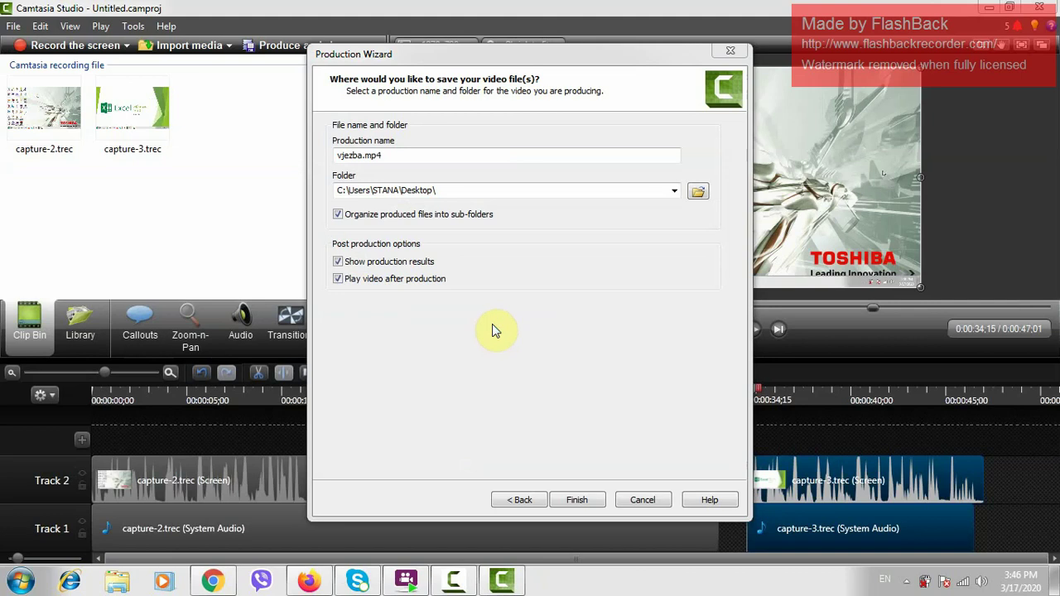
click(577, 501)
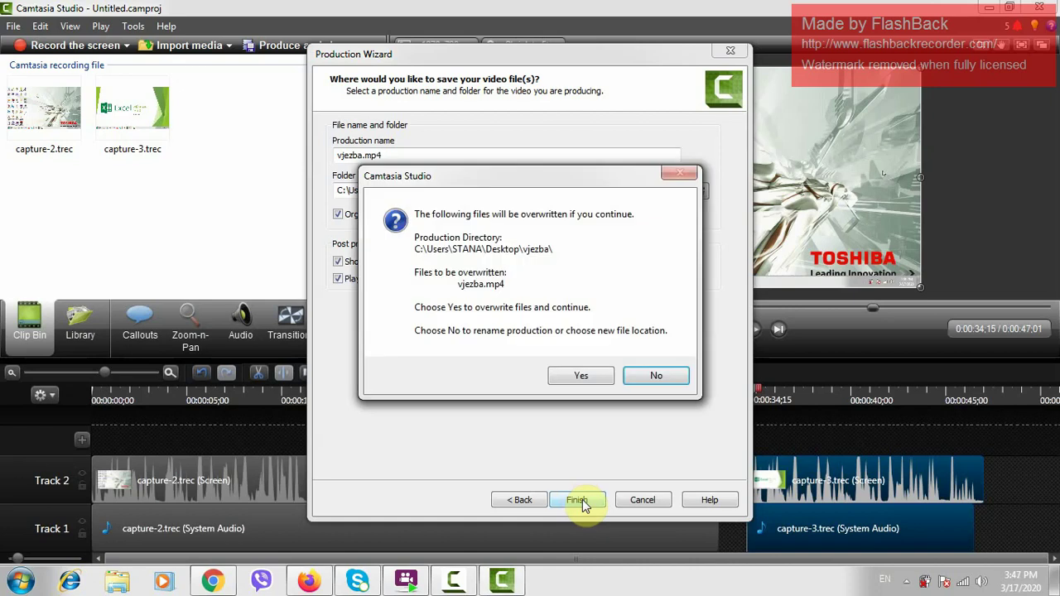
click(570, 381)
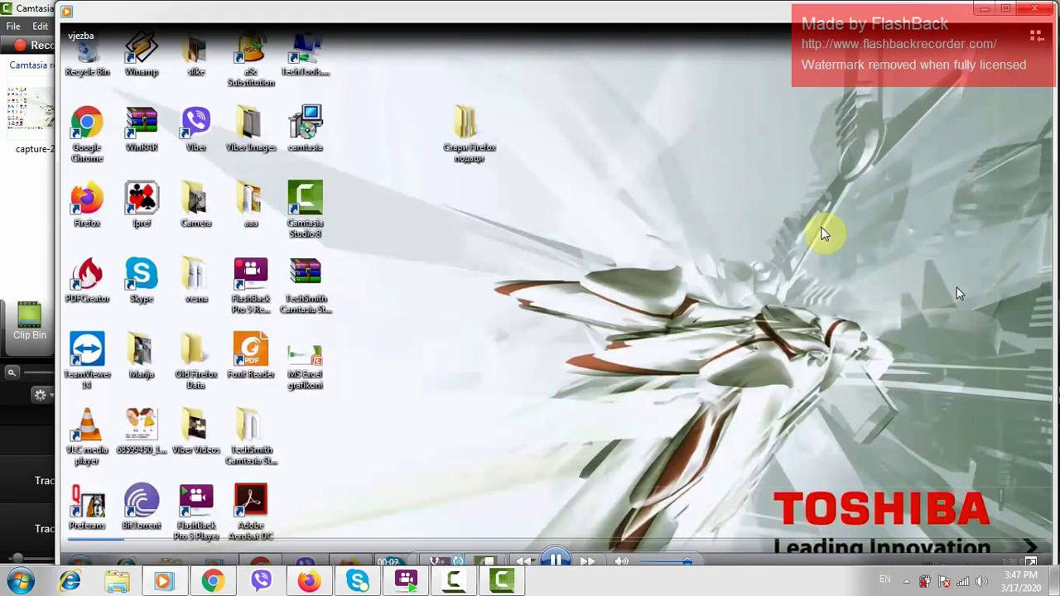
View the produced vjezba video in the maximized player, pause it and minimize the player.
click(1005, 8)
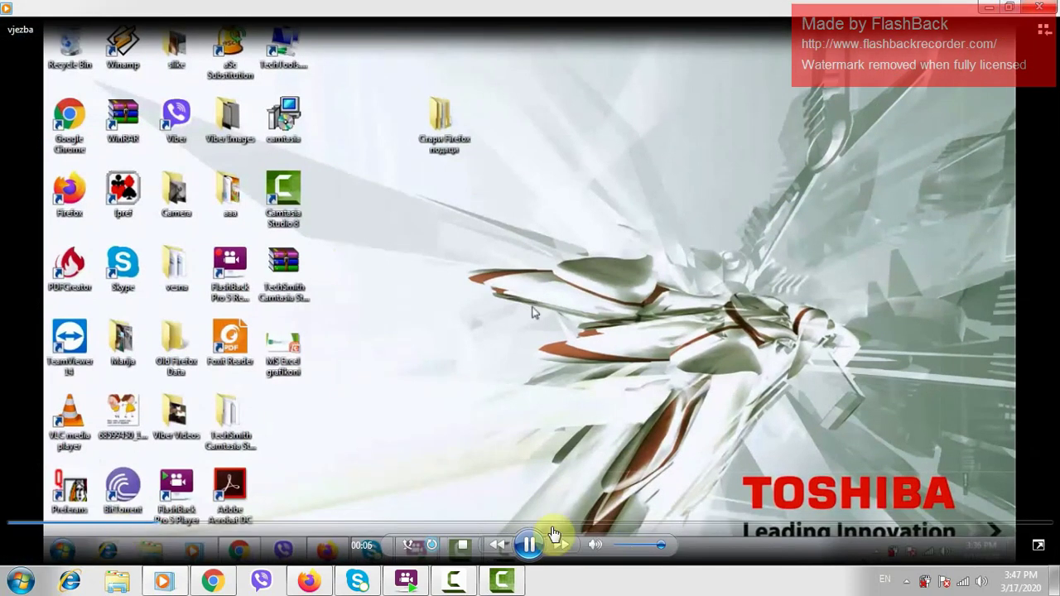
click(534, 545)
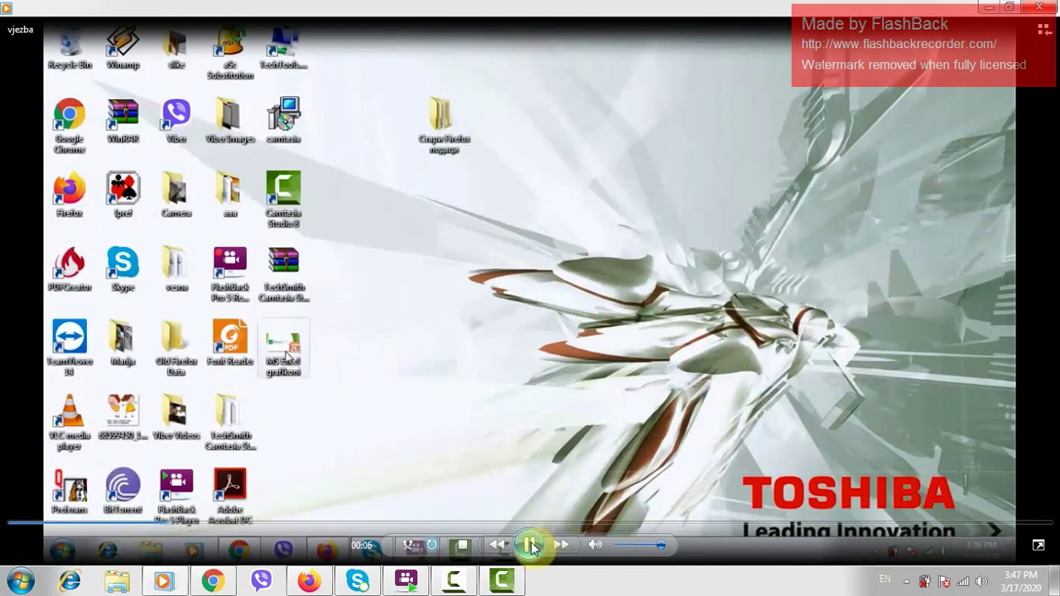
click(989, 7)
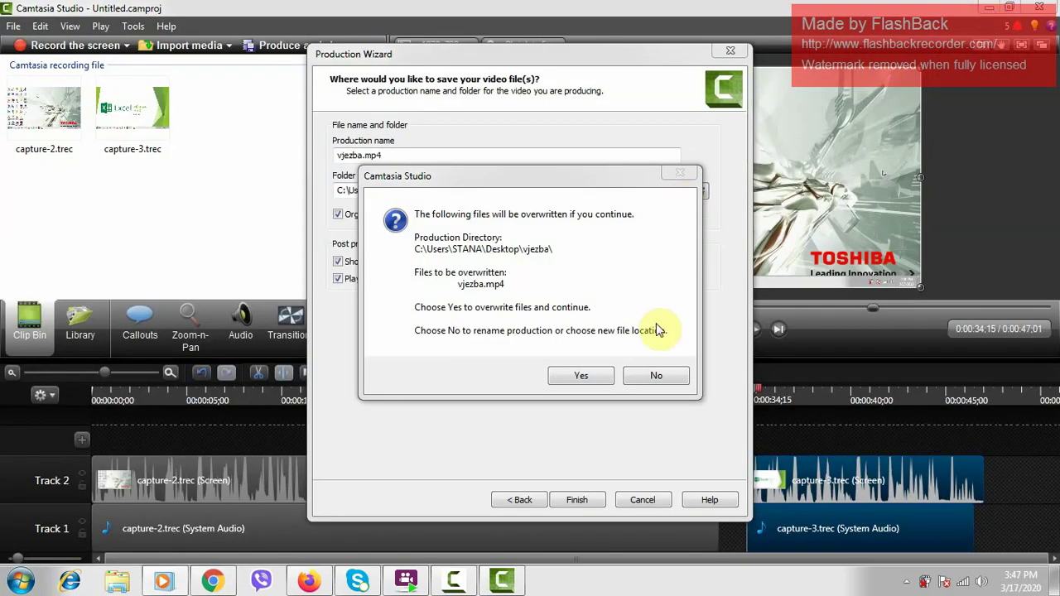
Decline overwriting vjezba.mp4 again and close the production results to return to the desktop.
click(653, 377)
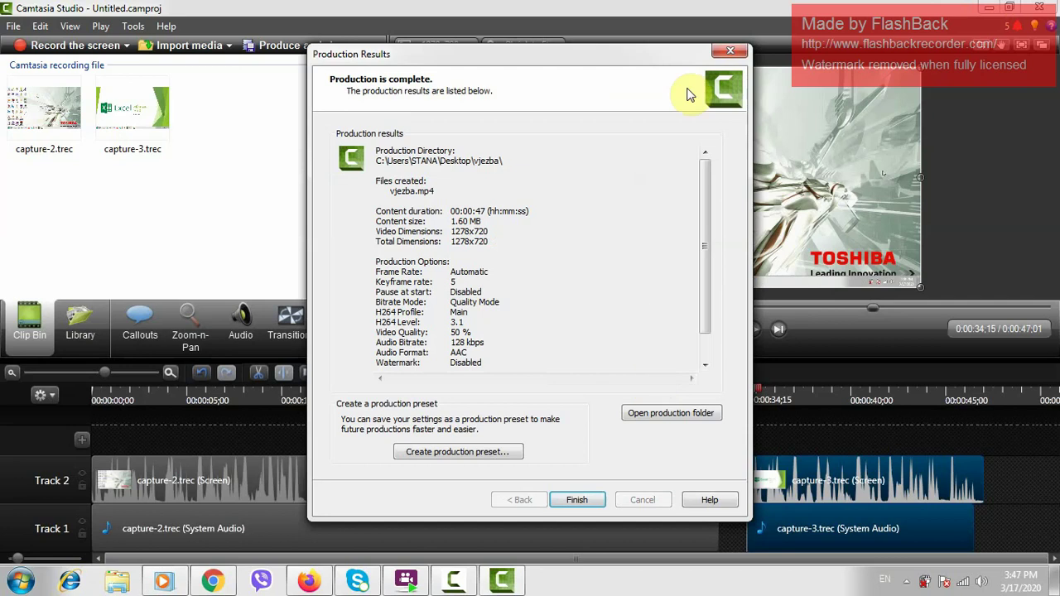
click(738, 52)
click(988, 7)
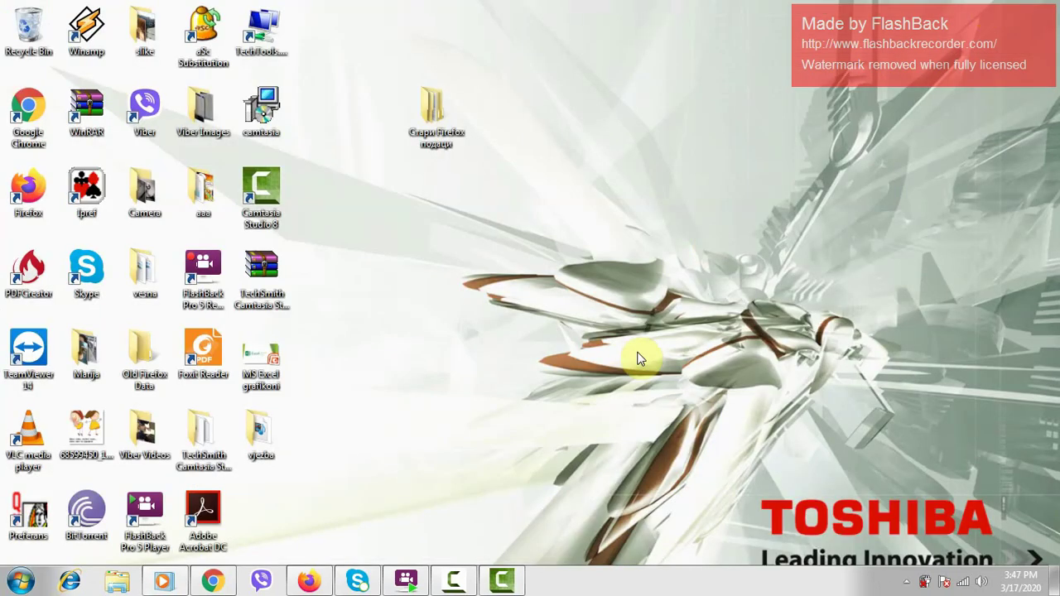
Open the vjezba folder on the desktop and select the produced vjezba video.
double_click(267, 456)
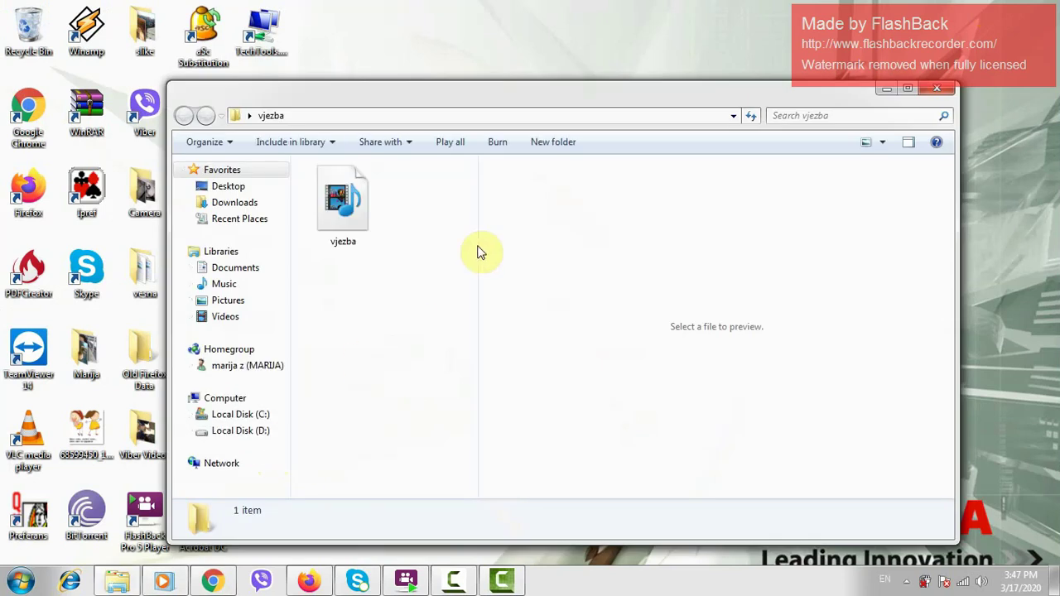
click(362, 210)
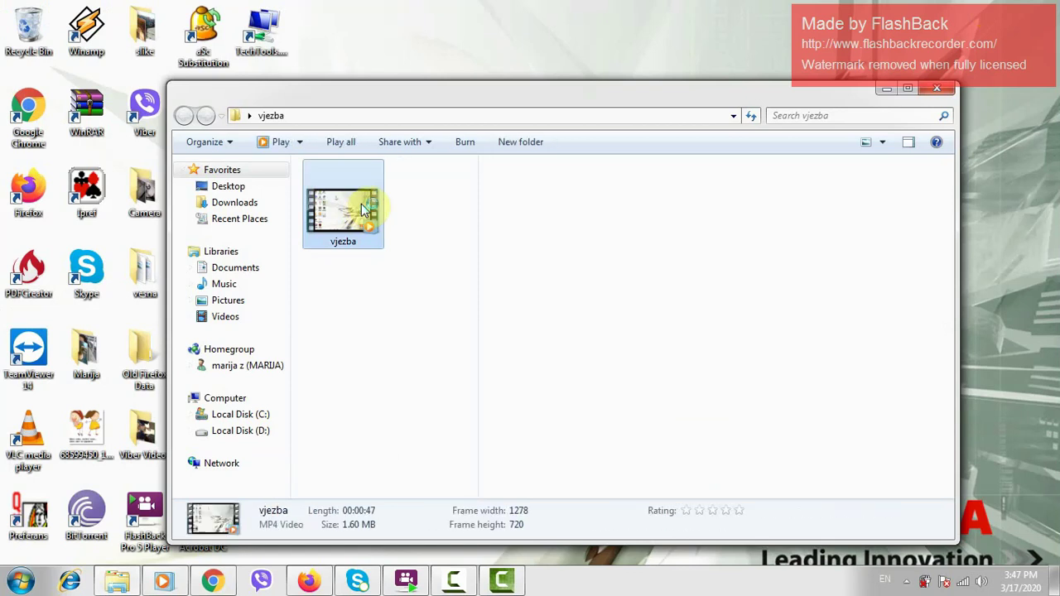